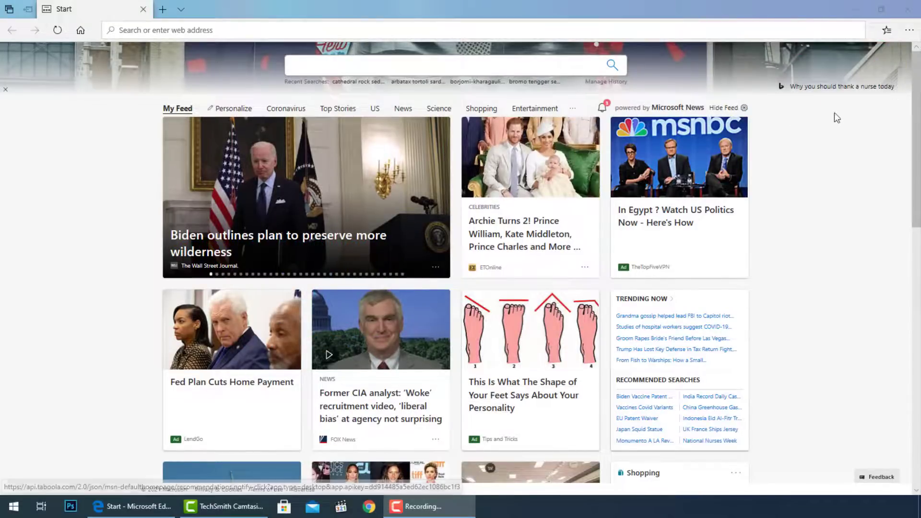
- Open the choices for clearing browsing data in the browser's privacy and security settings
click(910, 31)
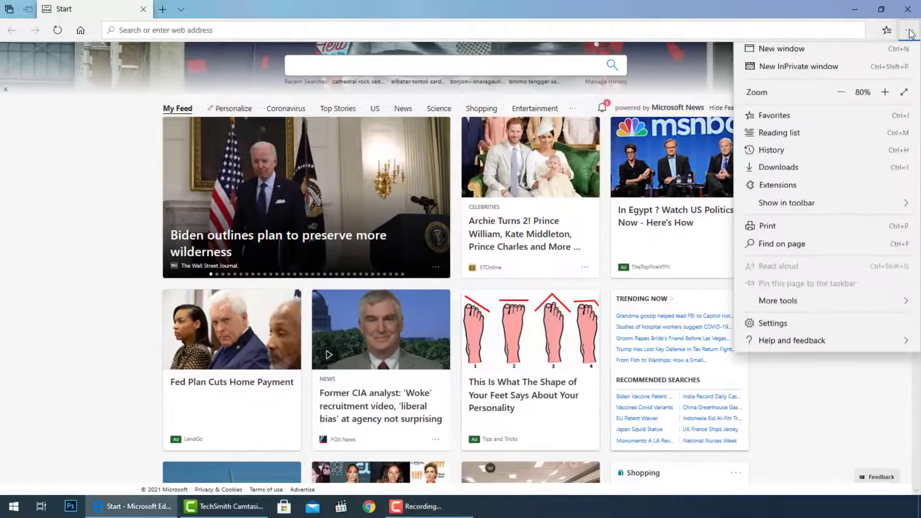
click(764, 333)
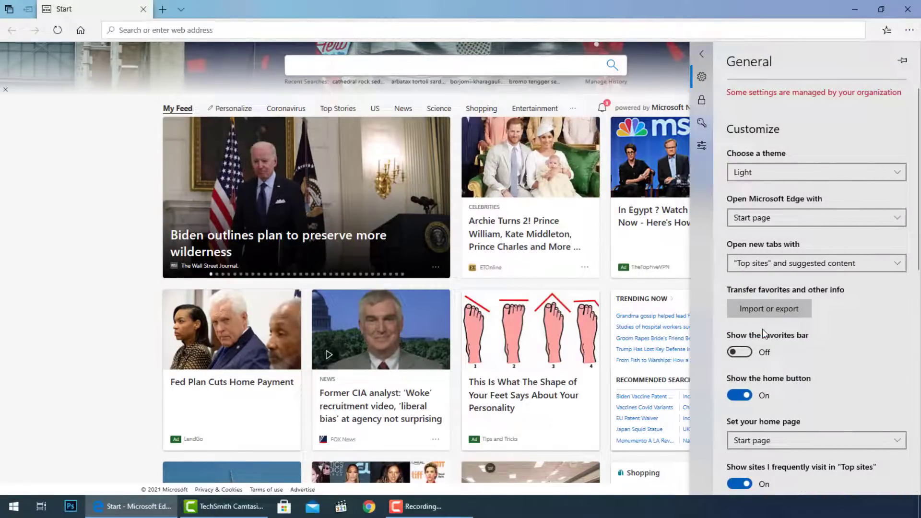
click(702, 102)
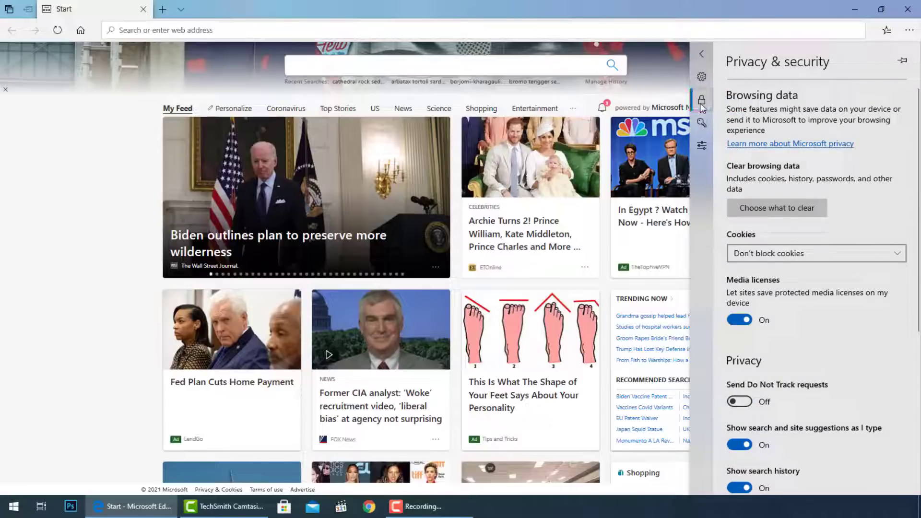
click(776, 207)
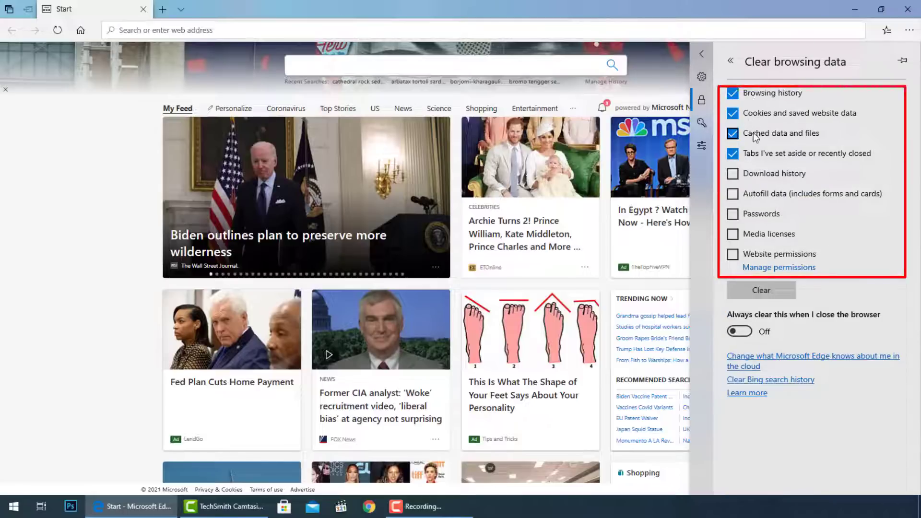
- Add download history, autofill data, passwords, media licenses and website permissions to the data selected for clearing, and clear everything selected
click(733, 177)
click(733, 195)
click(733, 214)
click(733, 235)
click(733, 254)
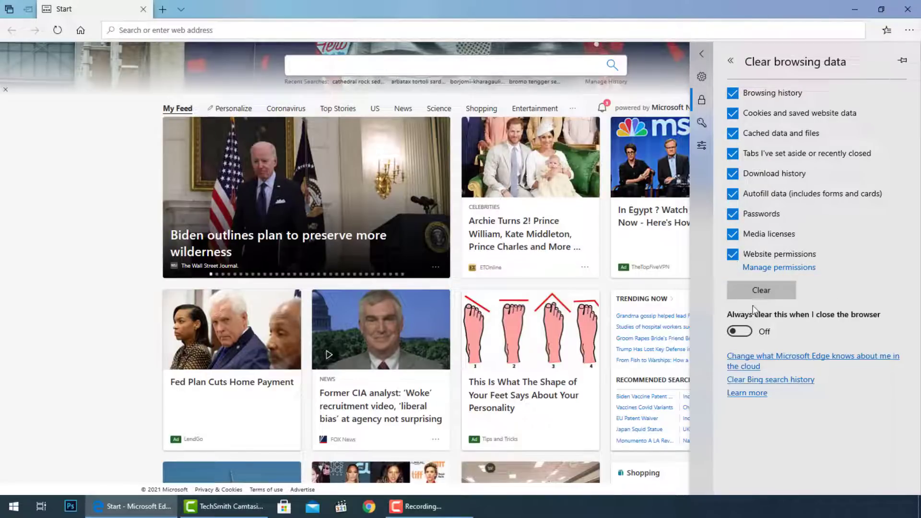
click(779, 294)
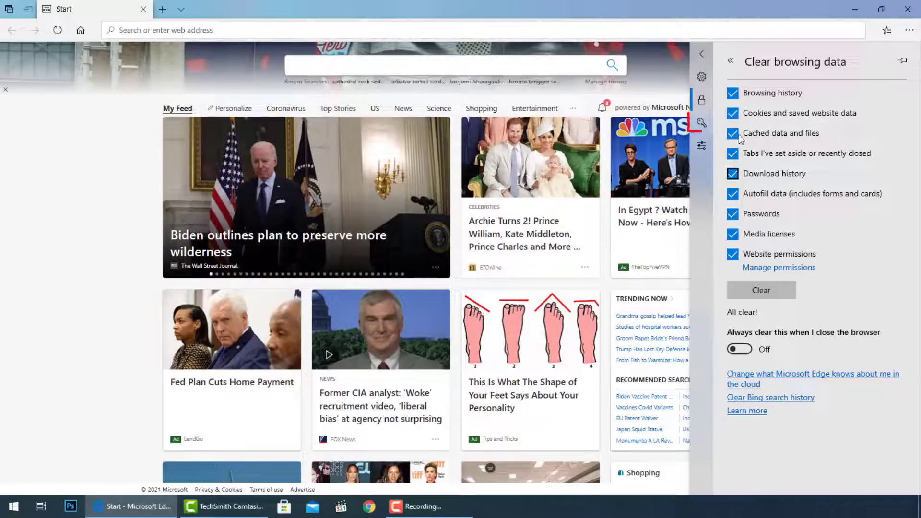
- Turn off saving passwords and saving form data in the passwords and autofill settings
click(702, 123)
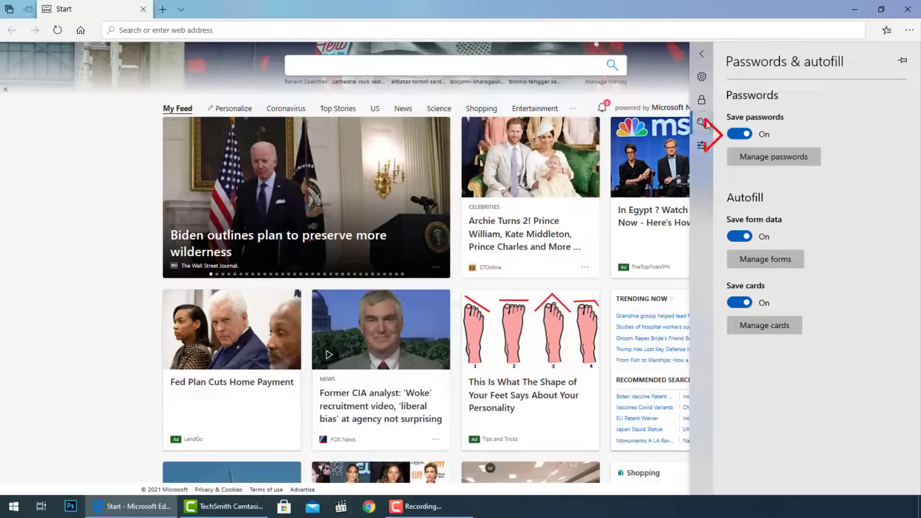
click(747, 136)
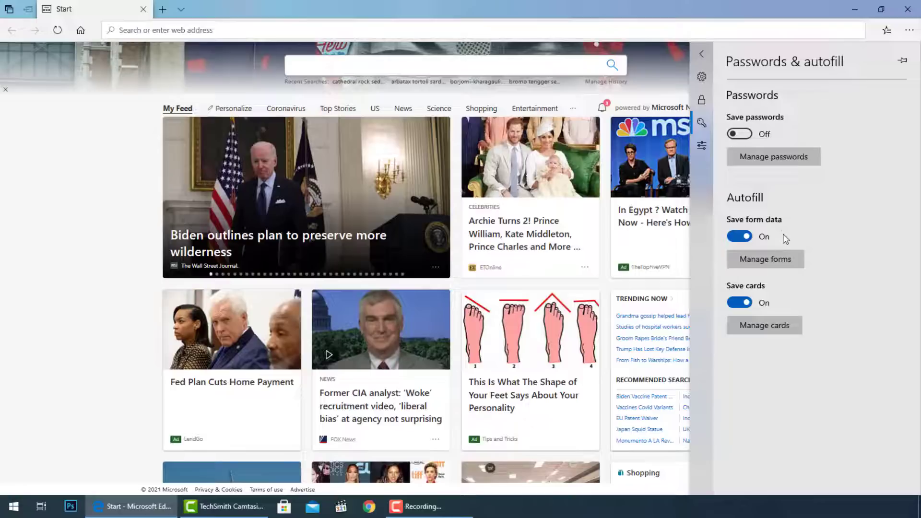
click(740, 236)
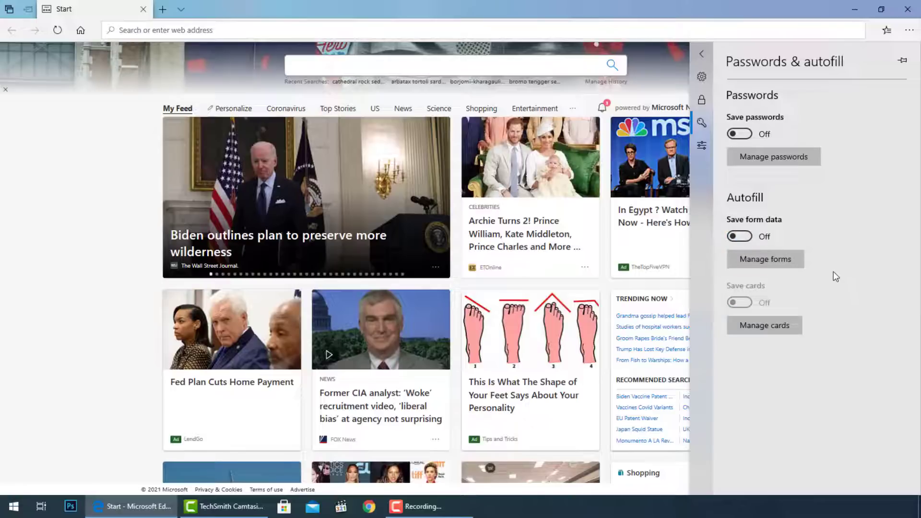
- Turn off Adobe Flash Player in the advanced site settings
click(702, 148)
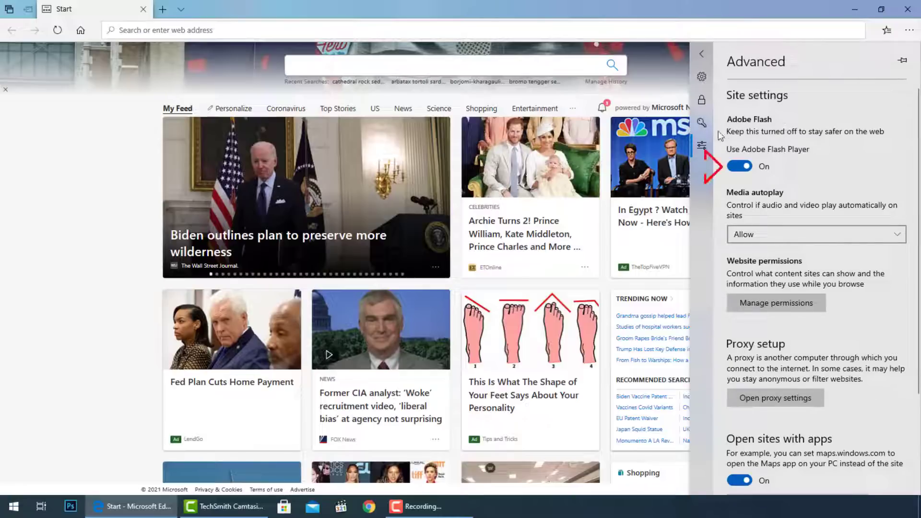
click(740, 166)
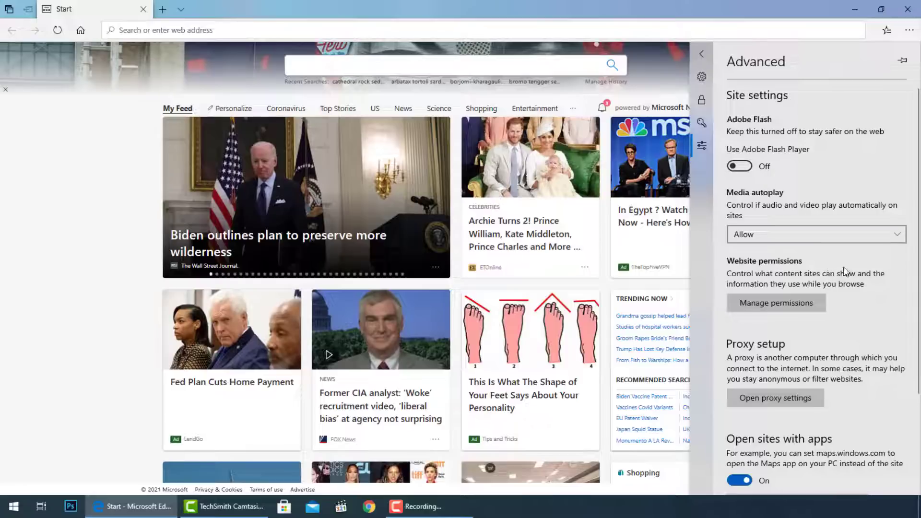
scroll(842, 269, down, 1)
scroll(844, 267, down, 1)
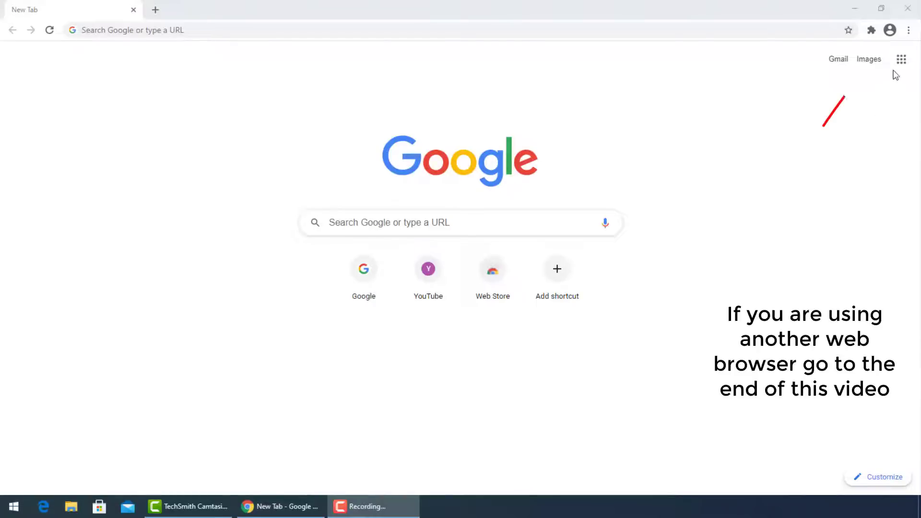
- In Google Chrome, open the settings for clearing browsing data and set the basic time range to Last 7 days
click(909, 30)
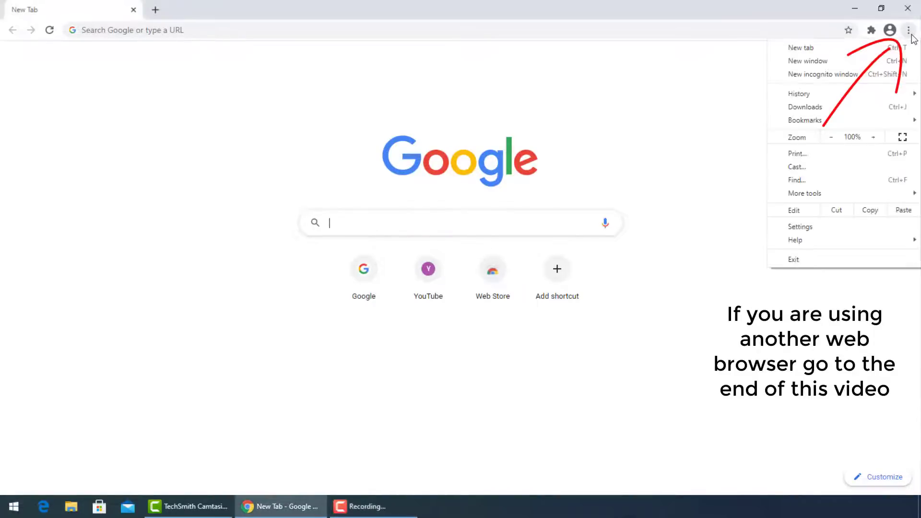
click(829, 234)
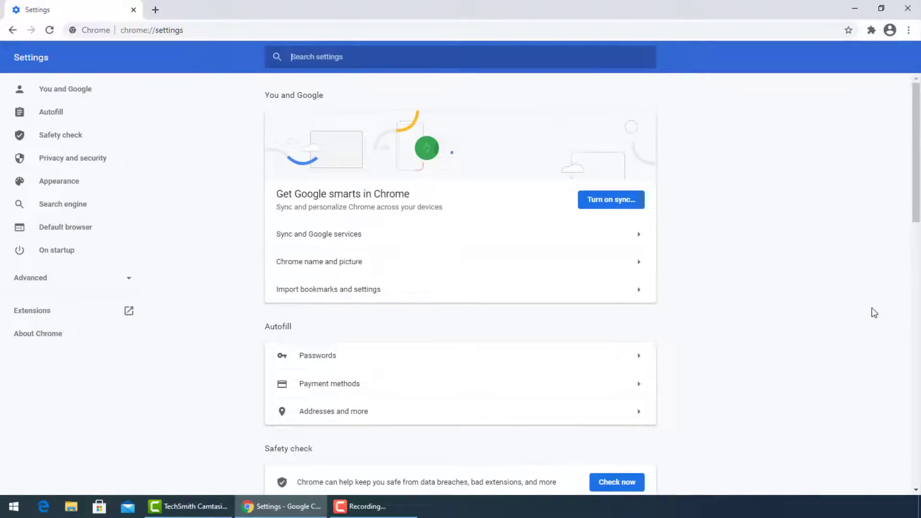
scroll(786, 336, down, 5)
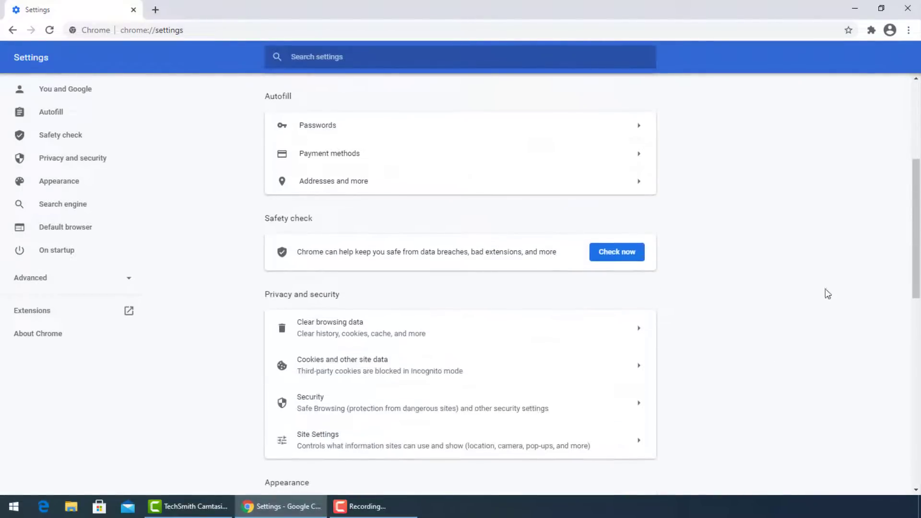
click(356, 333)
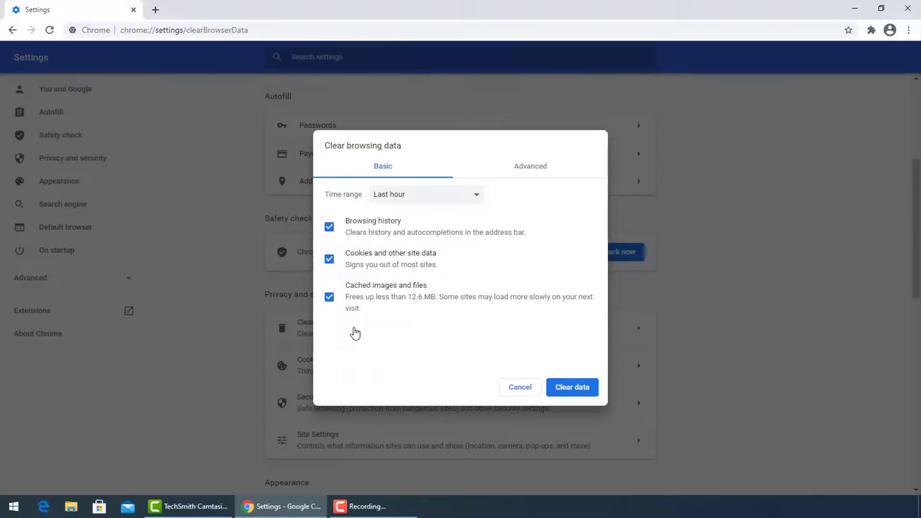
click(475, 197)
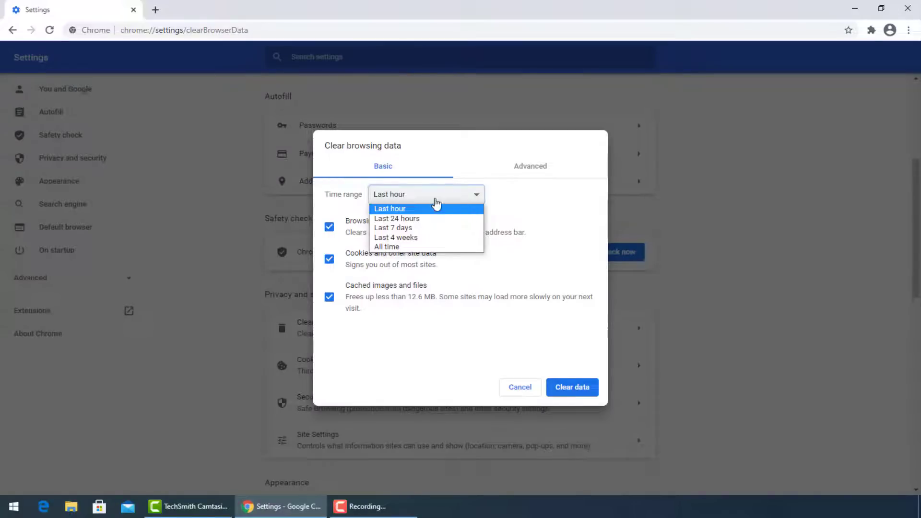
click(427, 228)
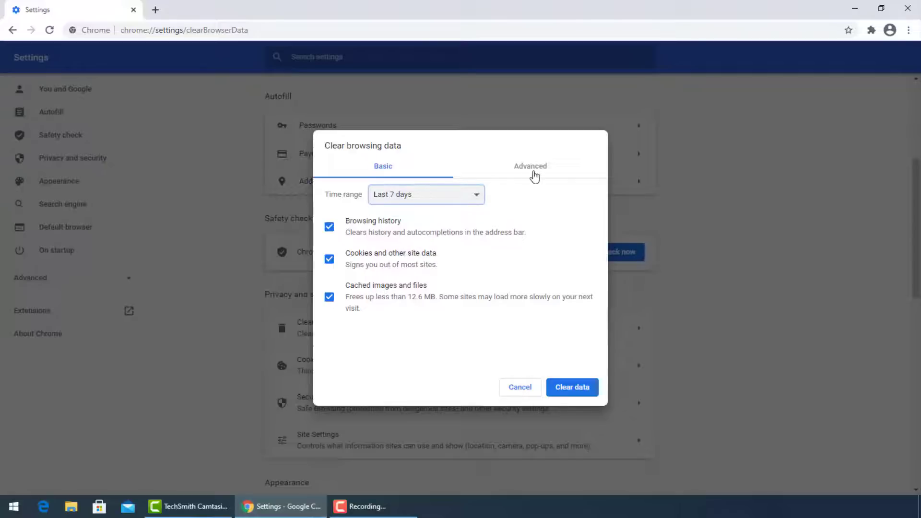
- Set the advanced time range to Last 7 days, add passwords and sign-in data, site settings and hosted app data, and clear the data
click(536, 172)
click(469, 200)
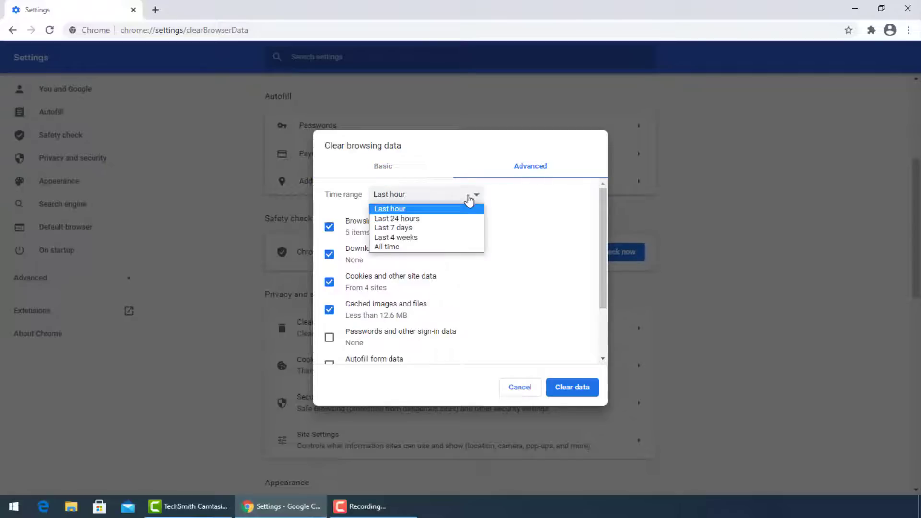
click(448, 228)
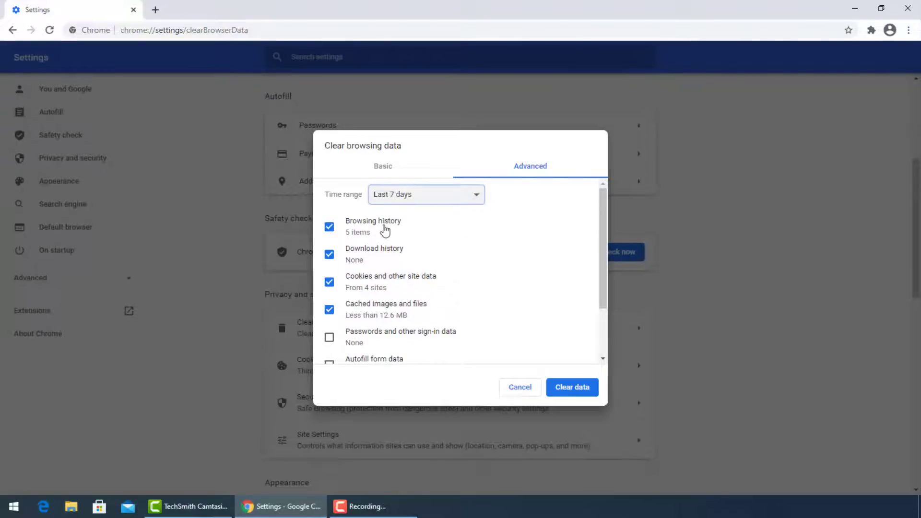
click(383, 338)
scroll(475, 319, down, 2)
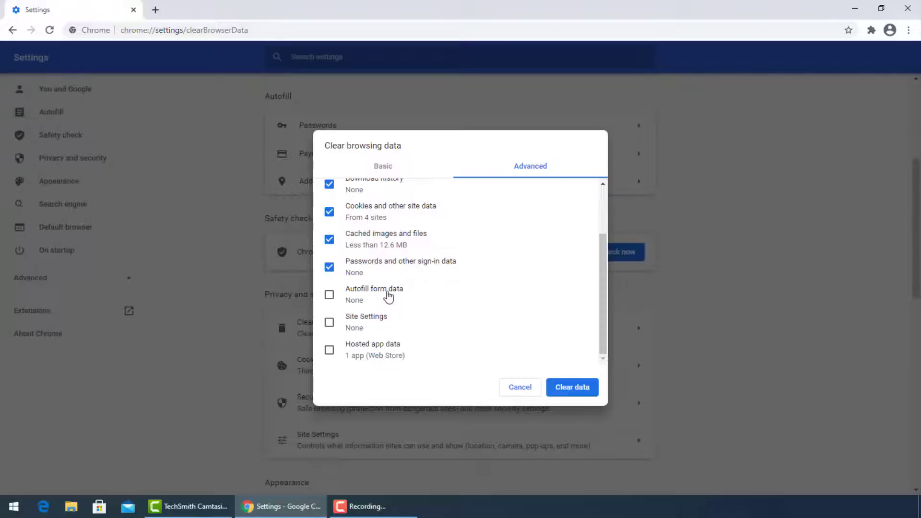
click(375, 318)
click(379, 349)
click(552, 388)
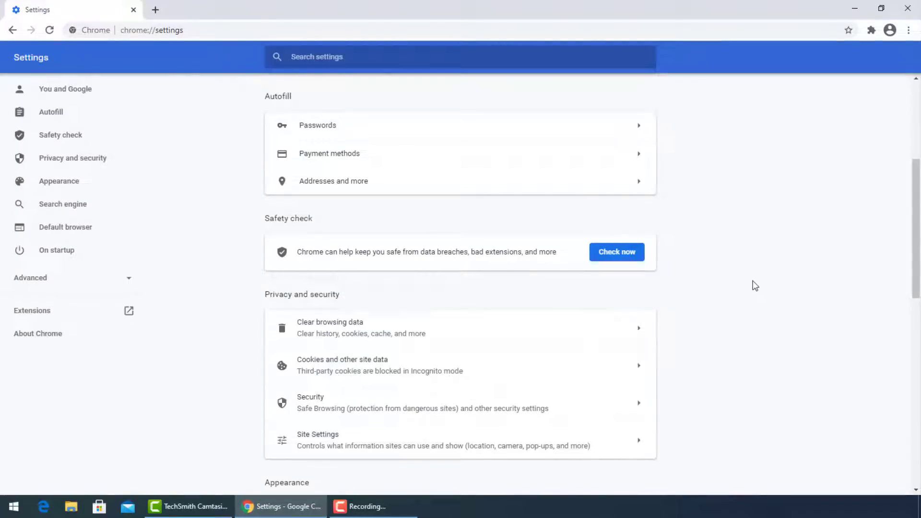
- In the cookie settings, enable clearing cookies and site data when Chrome quits and sending "Do Not Track" requests, and return to the main settings
scroll(743, 355, down, 1)
click(446, 309)
scroll(470, 336, down, 2)
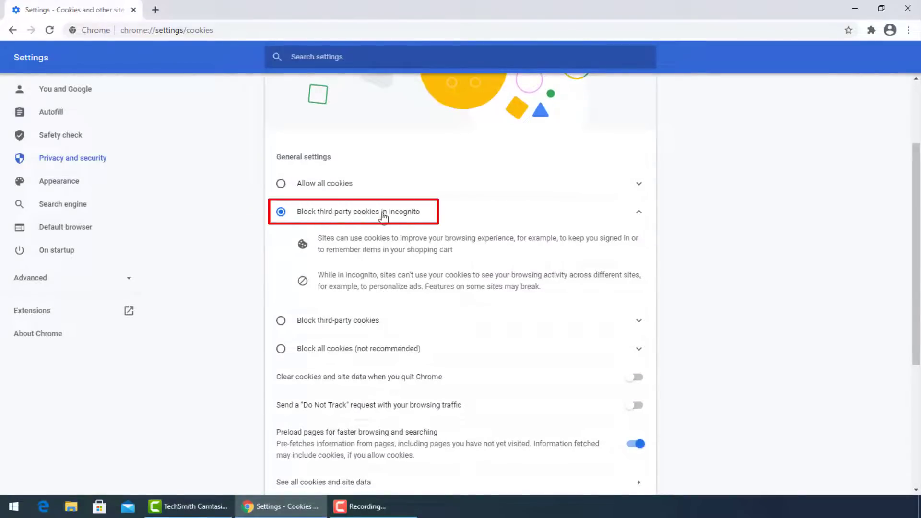
scroll(540, 389, down, 2)
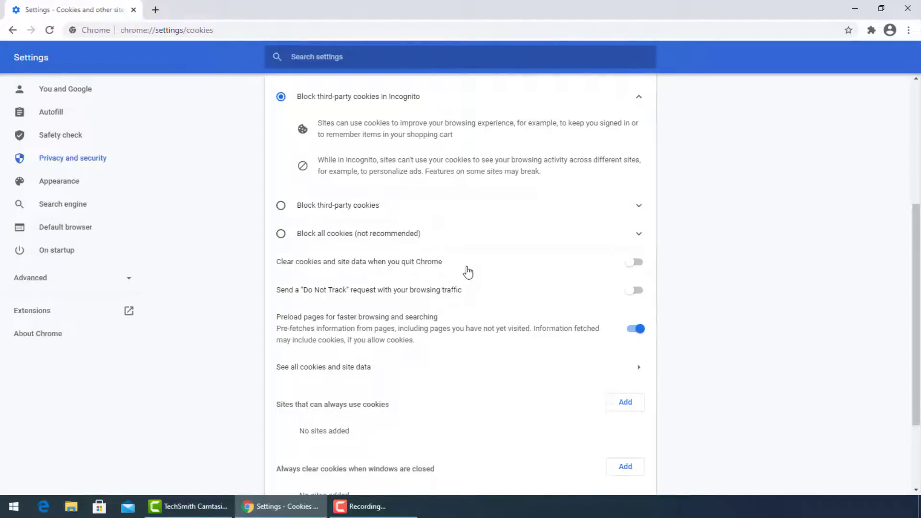
click(635, 263)
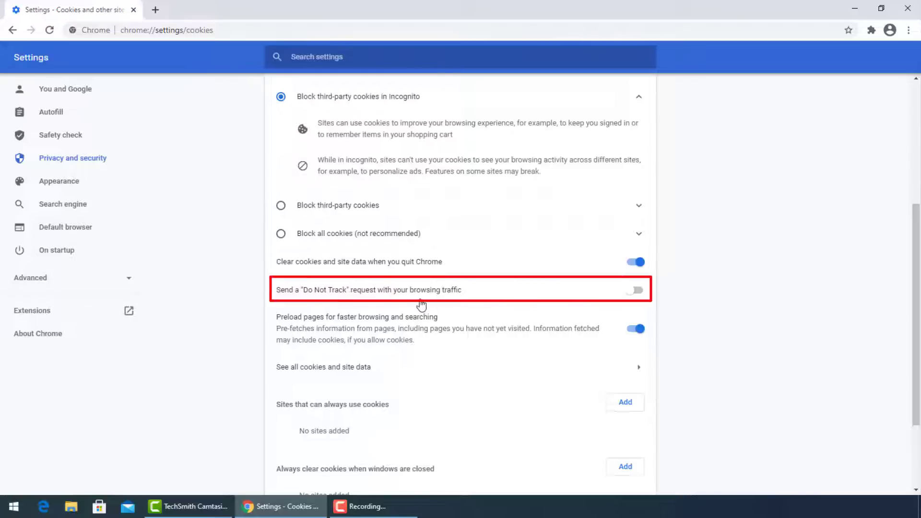
scroll(425, 310, down, 1)
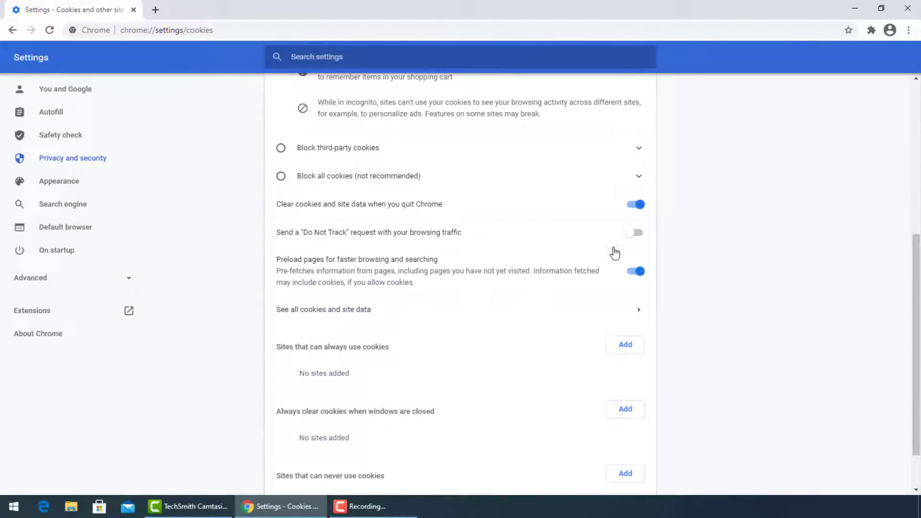
click(635, 237)
click(576, 325)
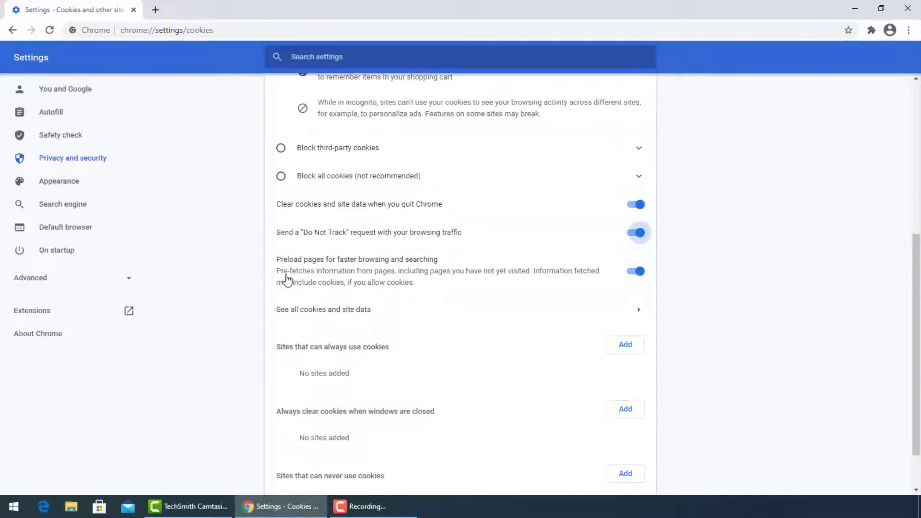
scroll(520, 325, down, 1)
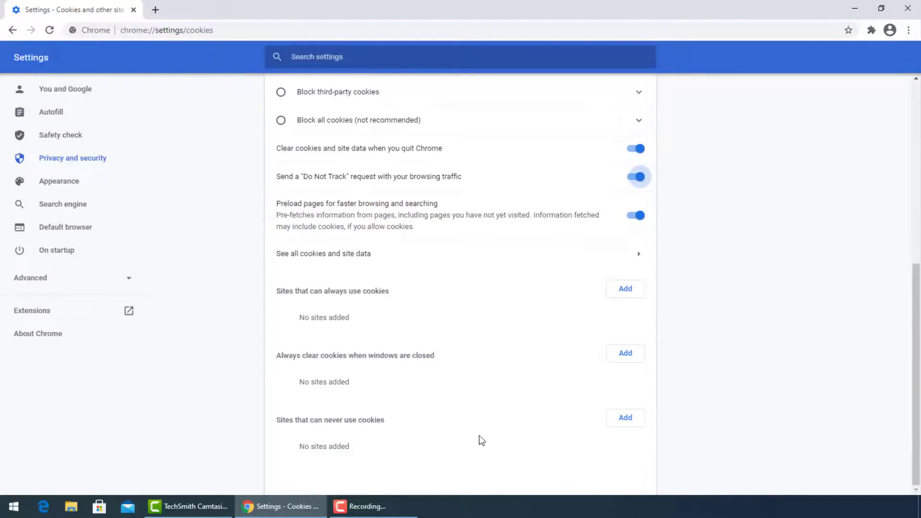
scroll(418, 238, up, 6)
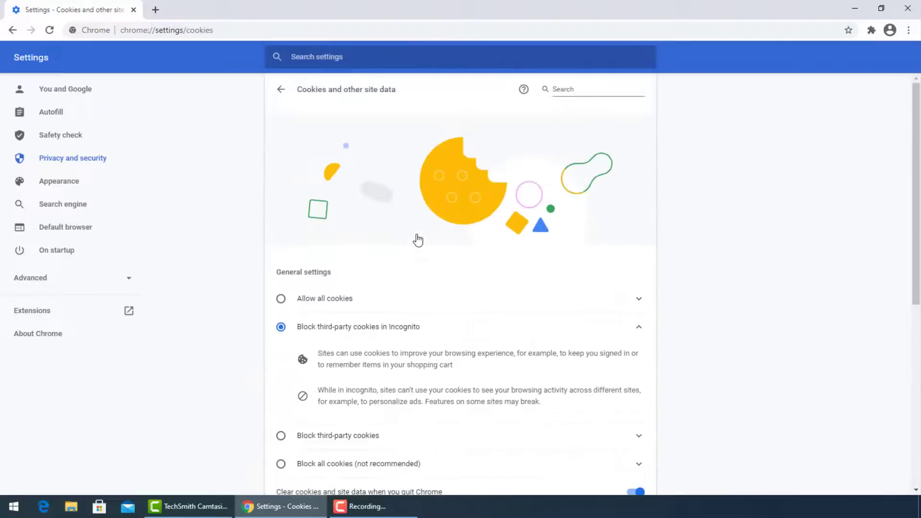
click(281, 90)
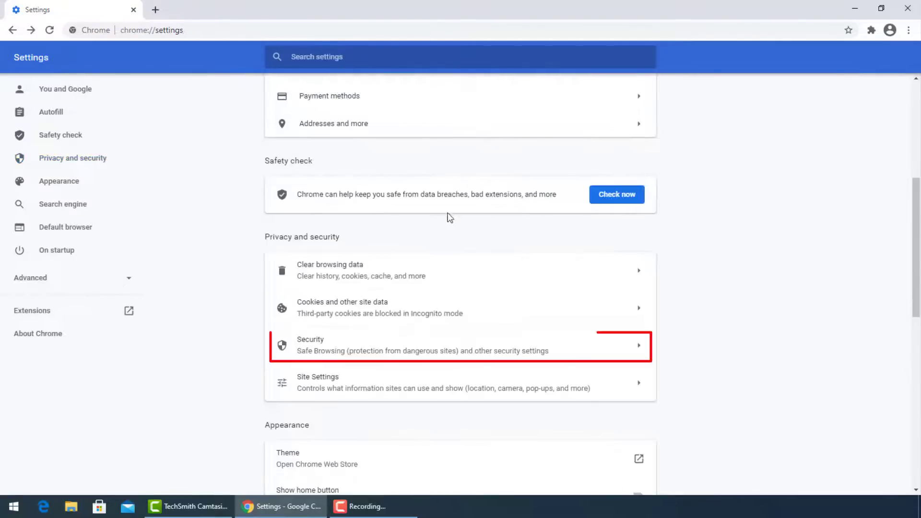
- Review the Safe Browsing protection level and the secure DNS options in the Security settings
click(433, 350)
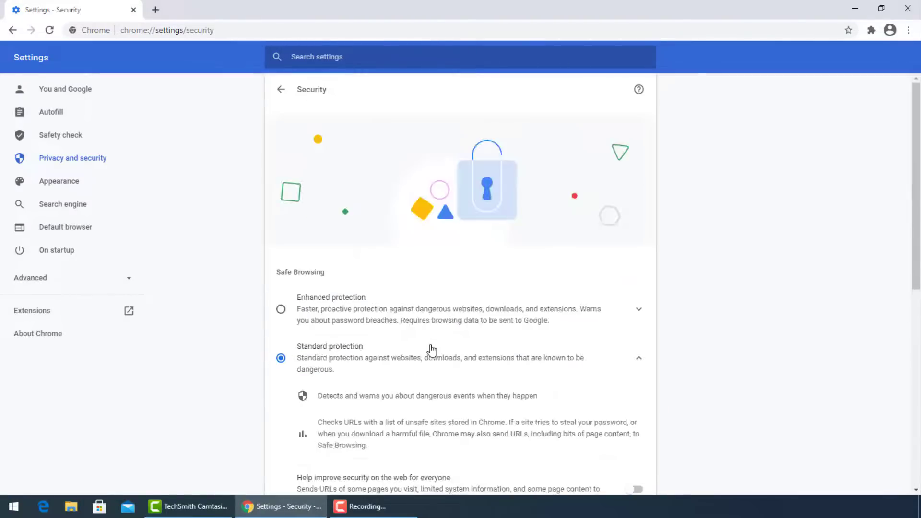
scroll(438, 344, down, 2)
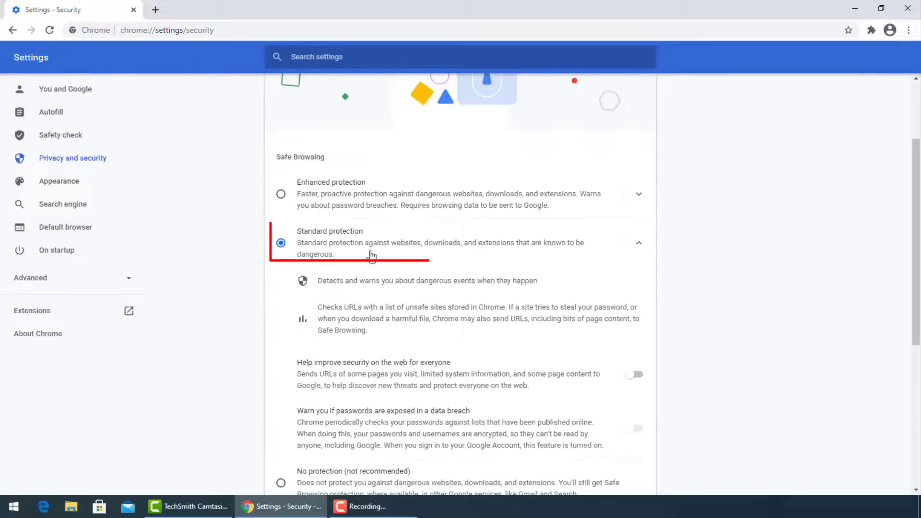
scroll(346, 251, down, 3)
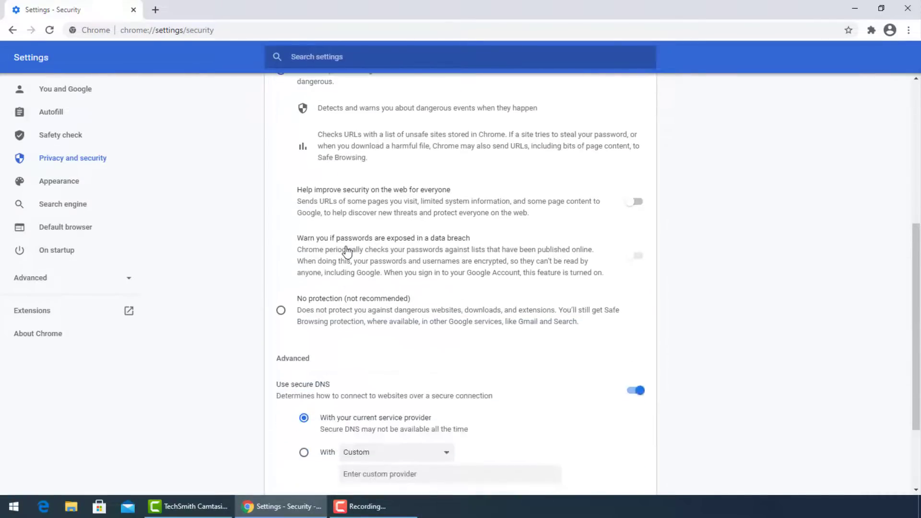
scroll(346, 245, down, 2)
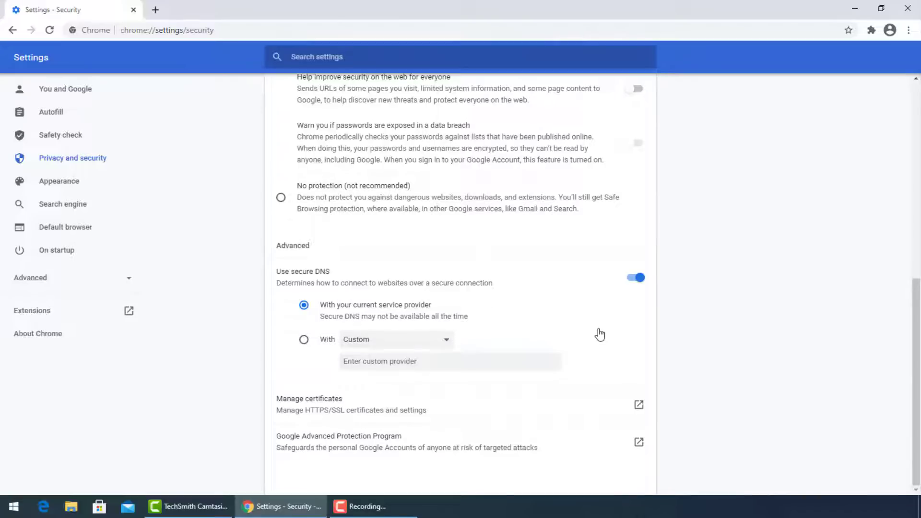
scroll(452, 216, up, 5)
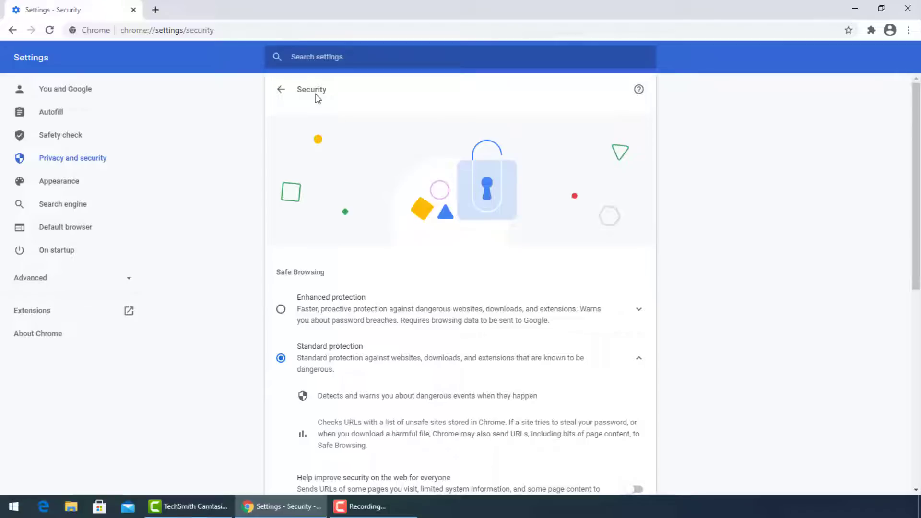
- Open Chrome's Site Settings, block location access for all sites, and return to the permissions list
click(279, 90)
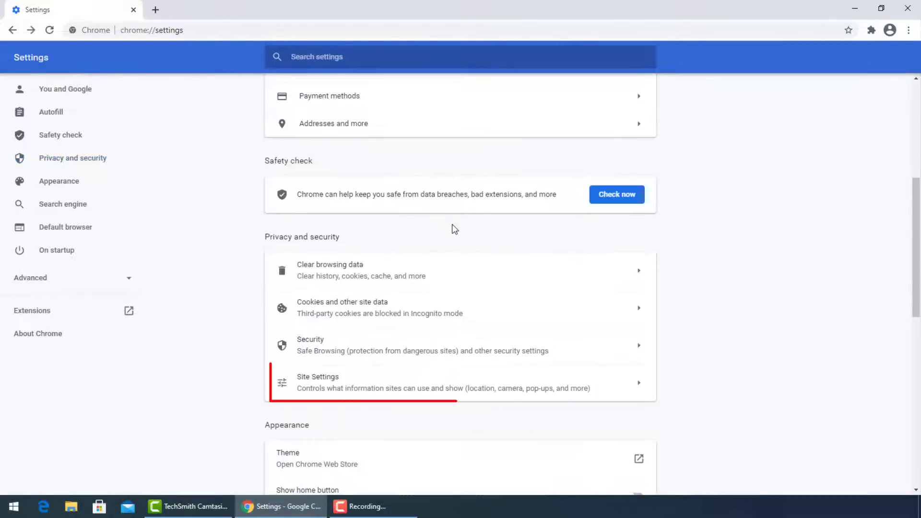
click(336, 380)
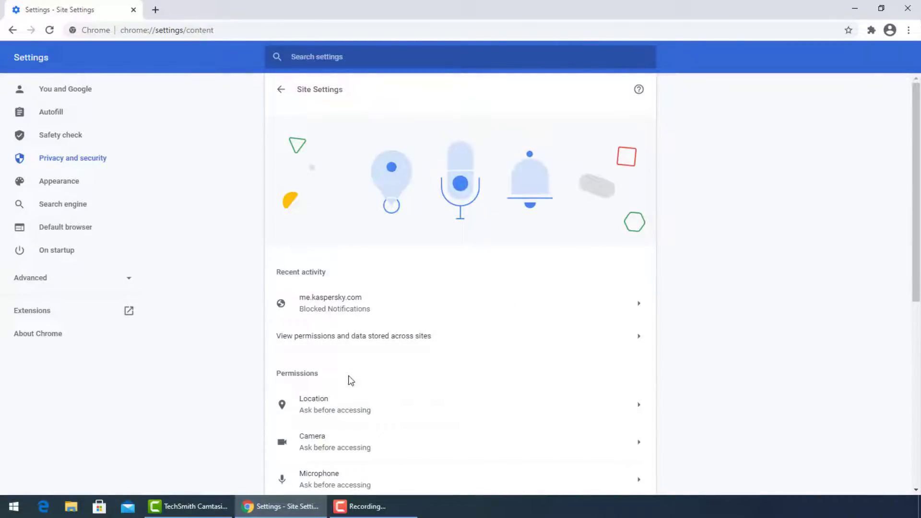
scroll(362, 372, down, 6)
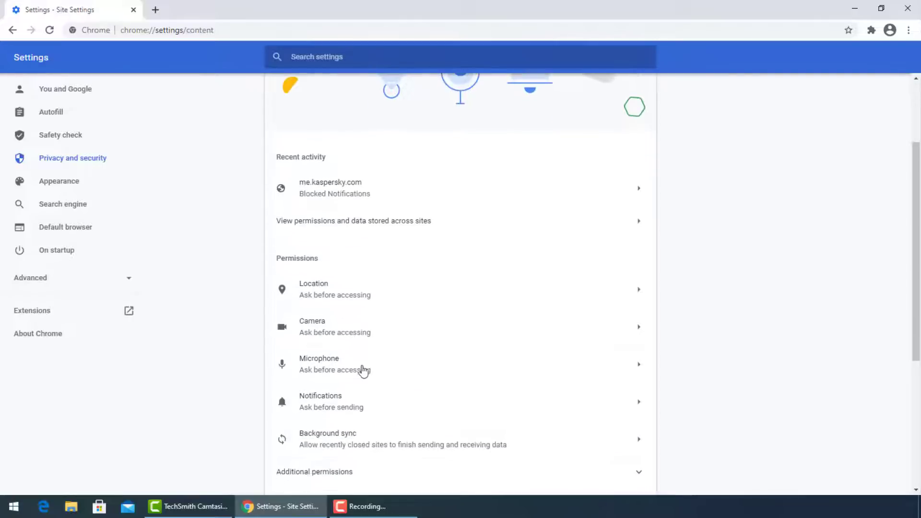
scroll(336, 232, up, 1)
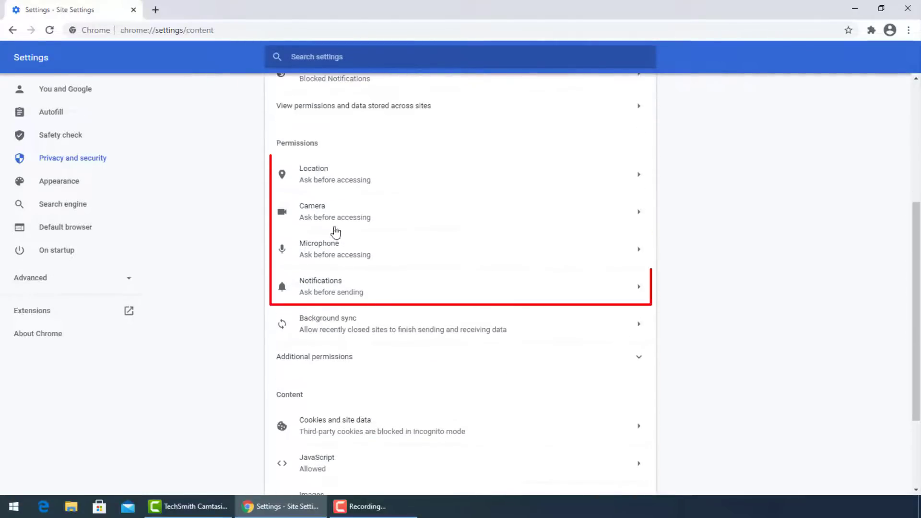
click(312, 181)
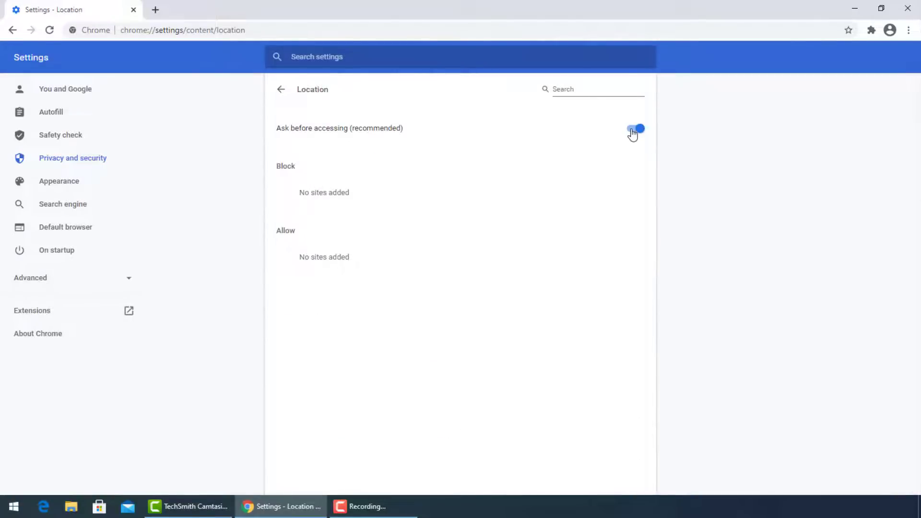
click(635, 129)
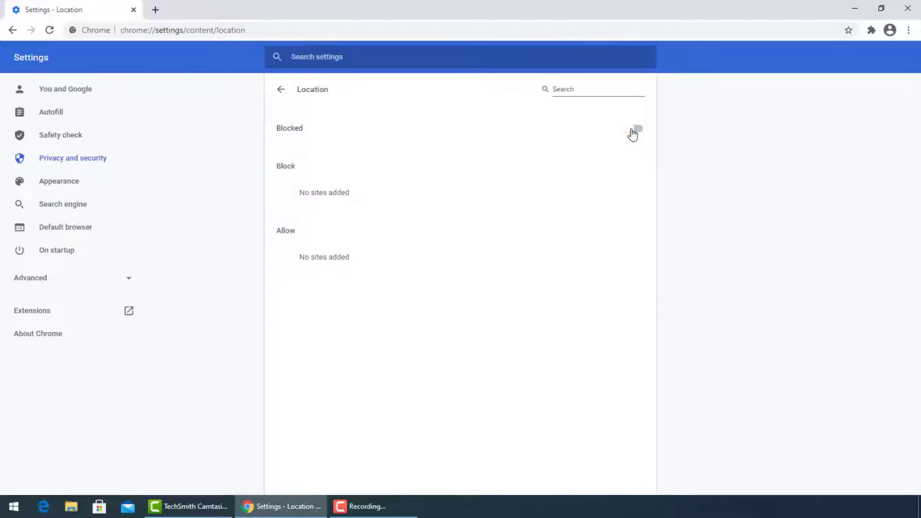
click(282, 91)
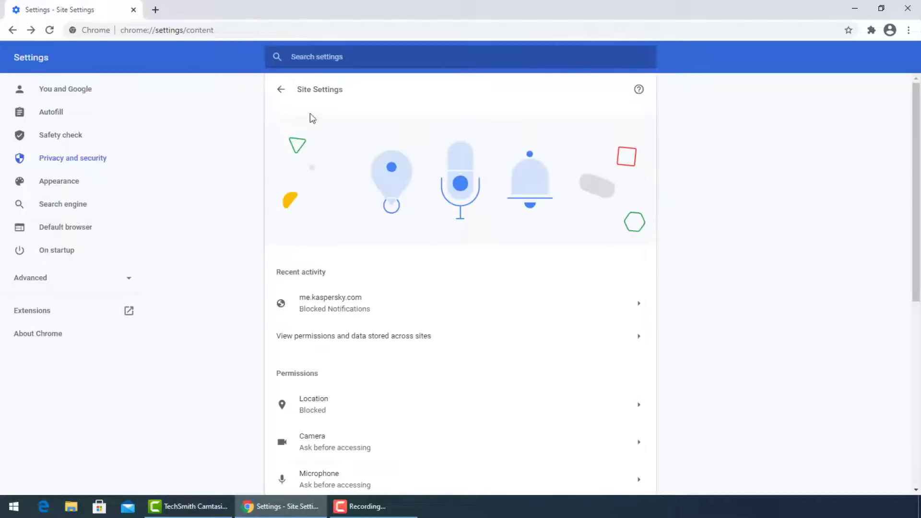
- Block camera access for all sites and return to the Site Settings
scroll(377, 217, down, 2)
click(328, 324)
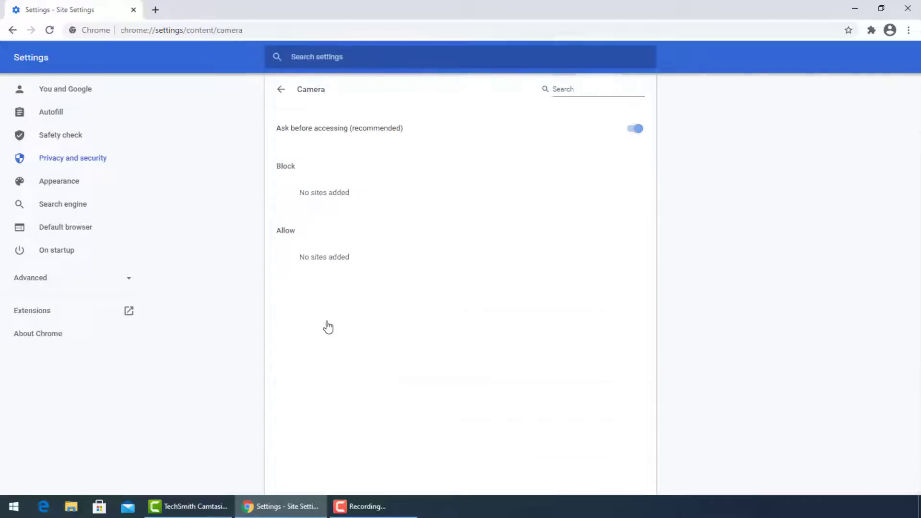
click(633, 130)
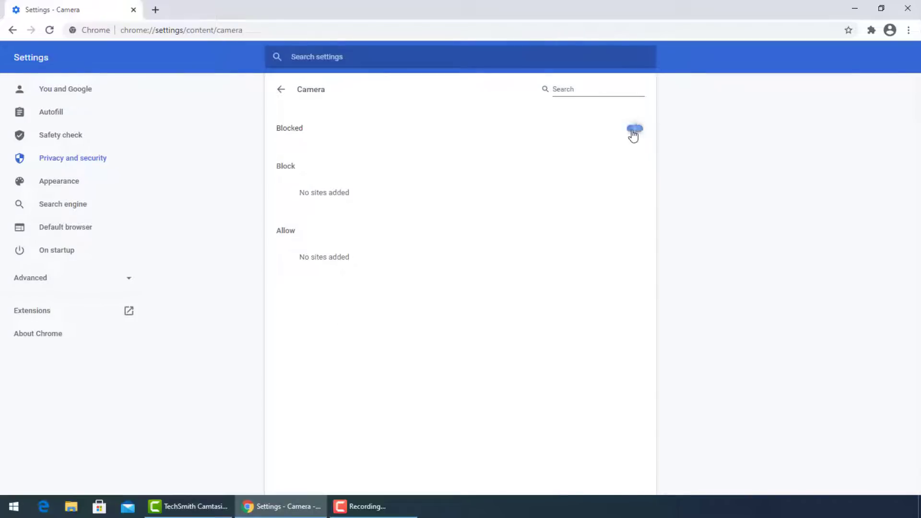
click(285, 88)
- Check the pop-ups and redirects setting in Site Settings and leave its page
scroll(398, 246, down, 4)
scroll(377, 329, down, 2)
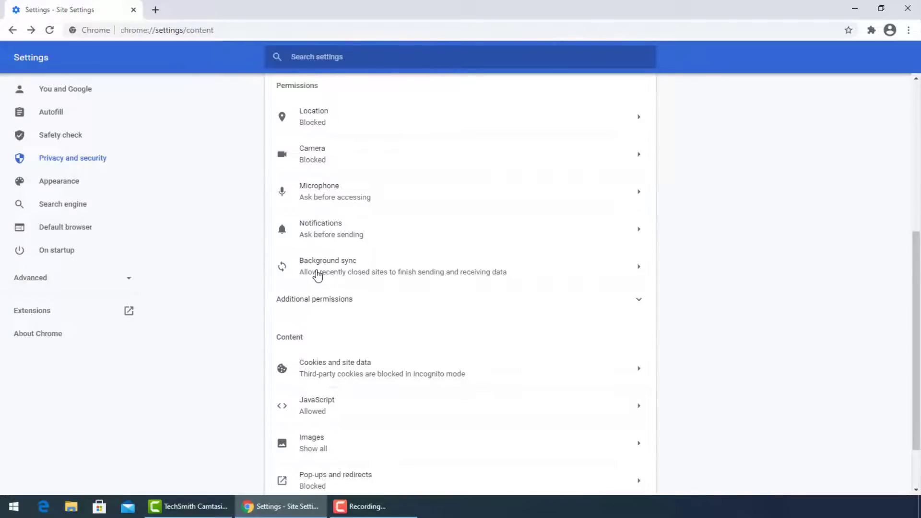
scroll(319, 273, down, 2)
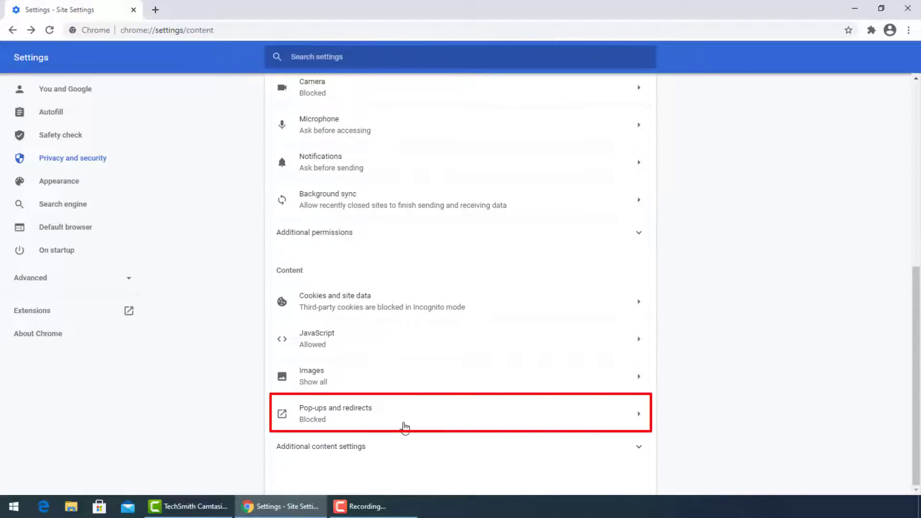
click(338, 418)
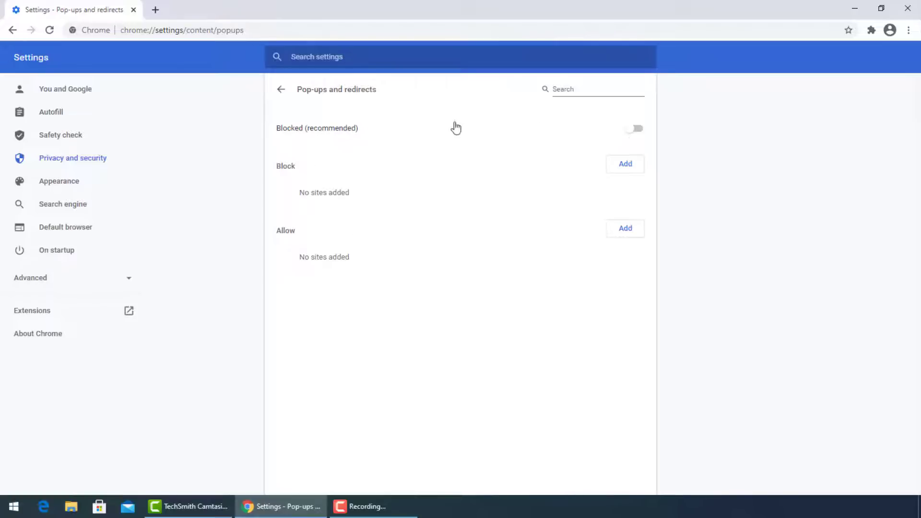
click(281, 90)
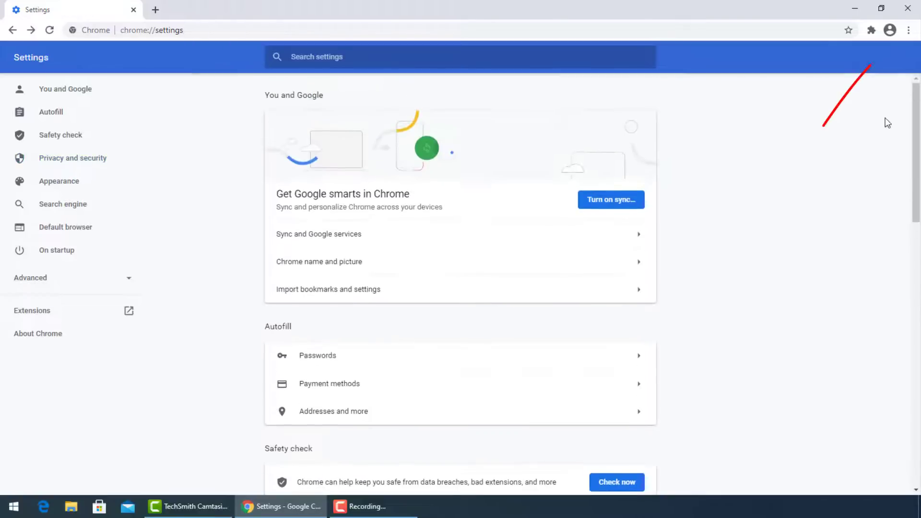
- Open the extensions page, remove the Tabby Cat extension without reporting abuse, and toggle the Kaspersky Protection extension
click(909, 30)
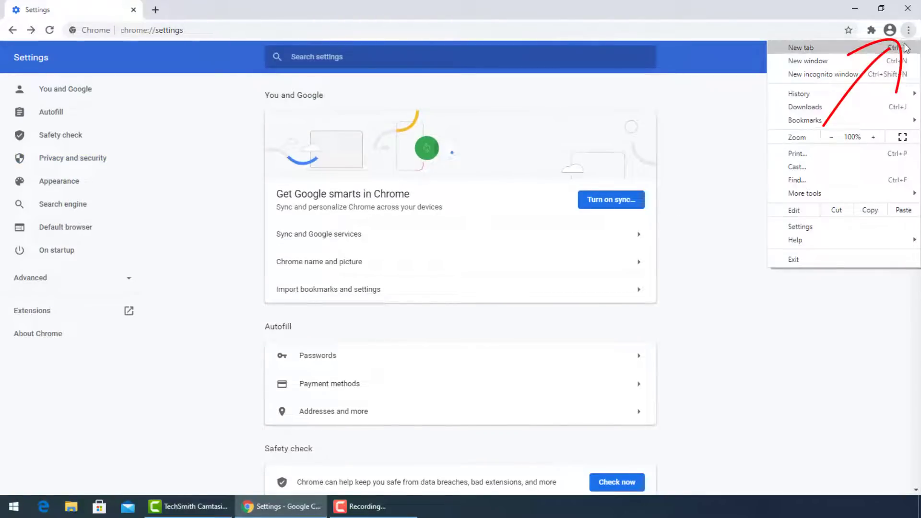
mouse_move(852, 194)
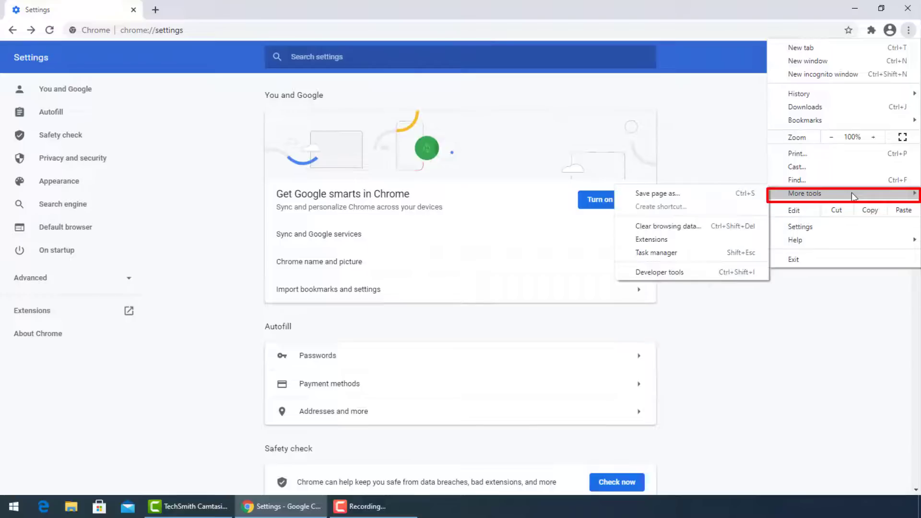
click(661, 240)
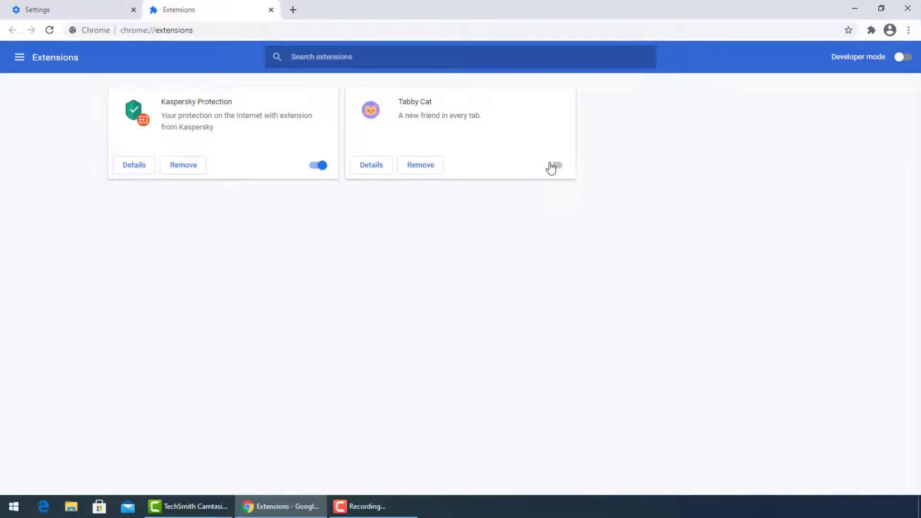
click(421, 166)
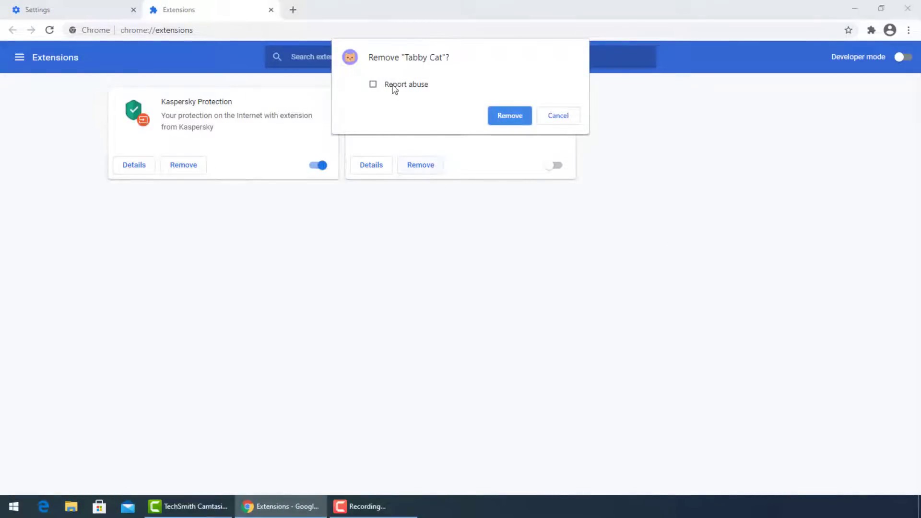
click(512, 112)
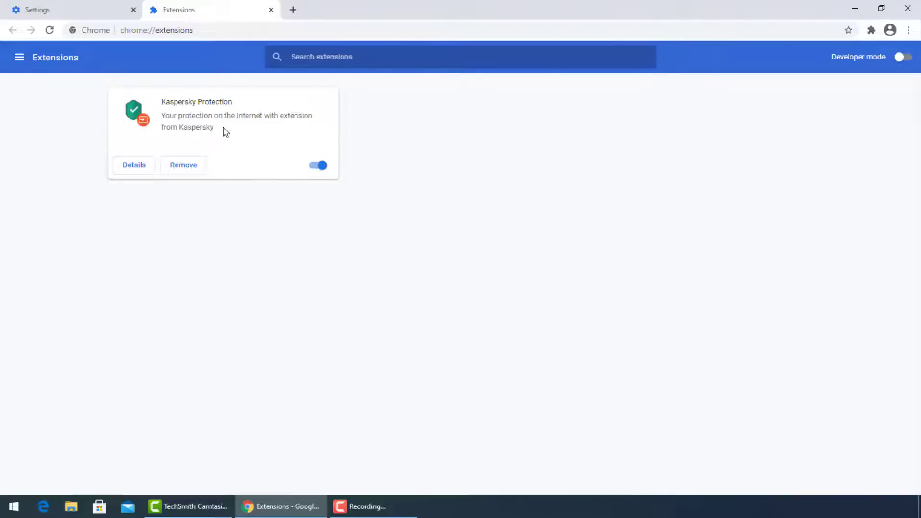
click(314, 166)
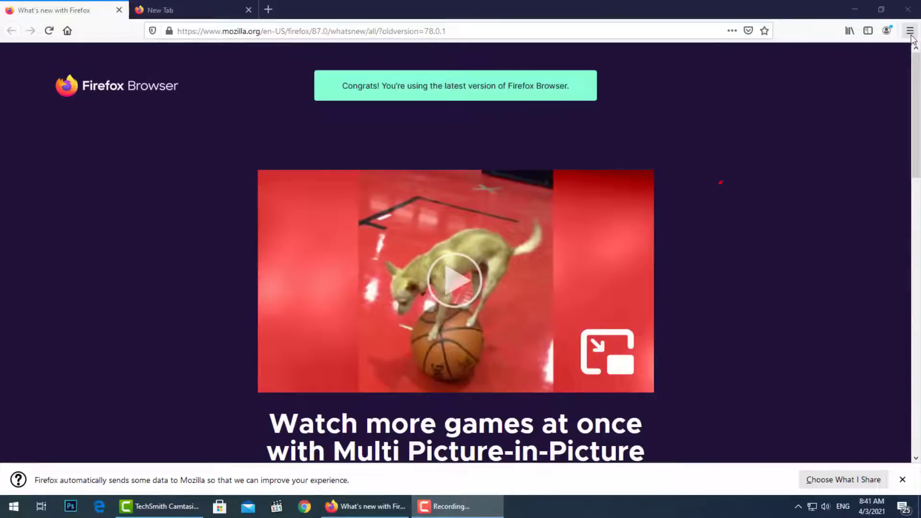
- In Firefox, open the Options and review the General settings, from startup and language to updates, performance, browsing and network
click(911, 31)
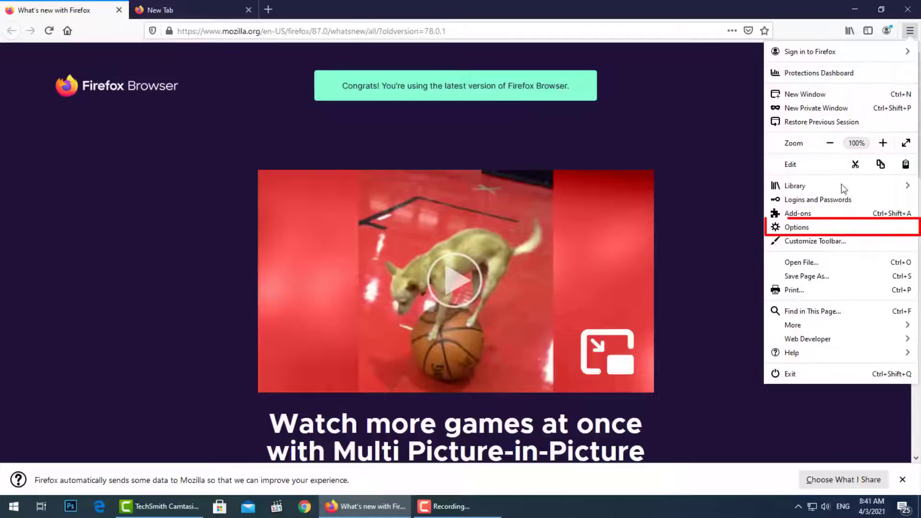
click(834, 232)
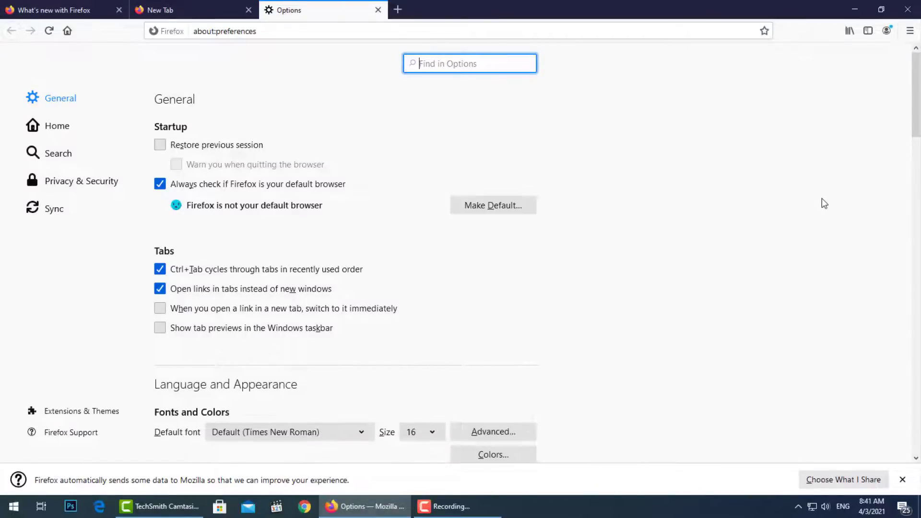
scroll(821, 203, down, 10)
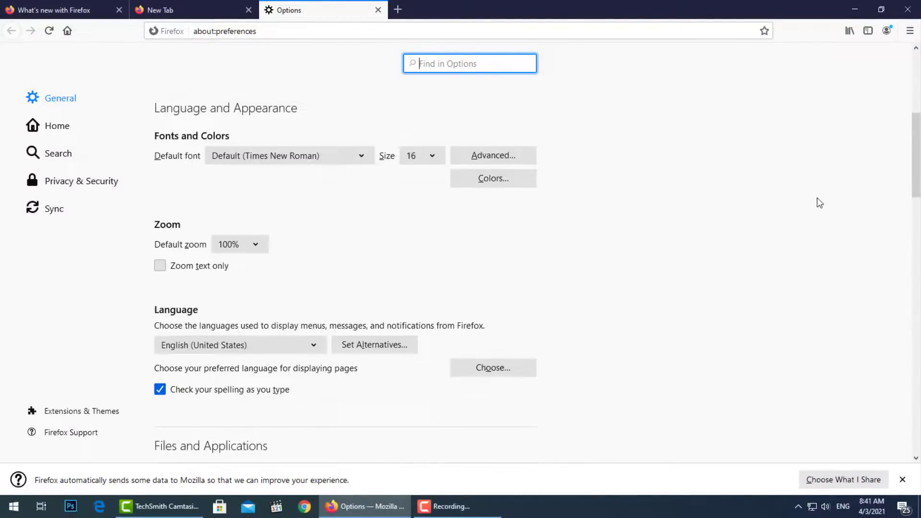
scroll(820, 203, down, 3)
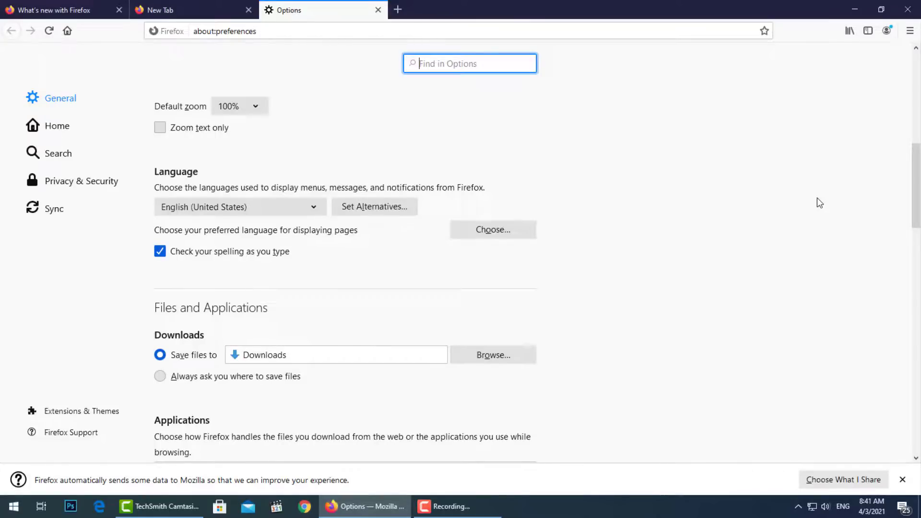
scroll(818, 198, down, 6)
scroll(817, 198, down, 7)
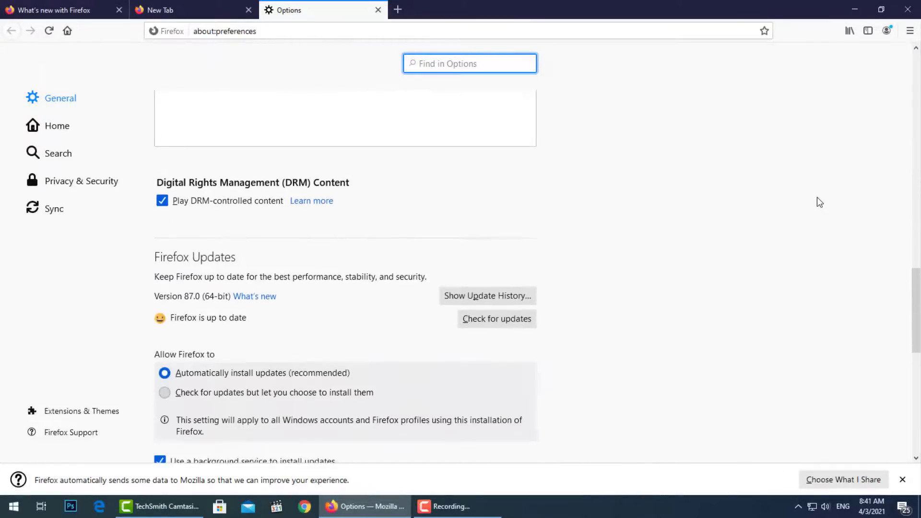
scroll(821, 203, down, 4)
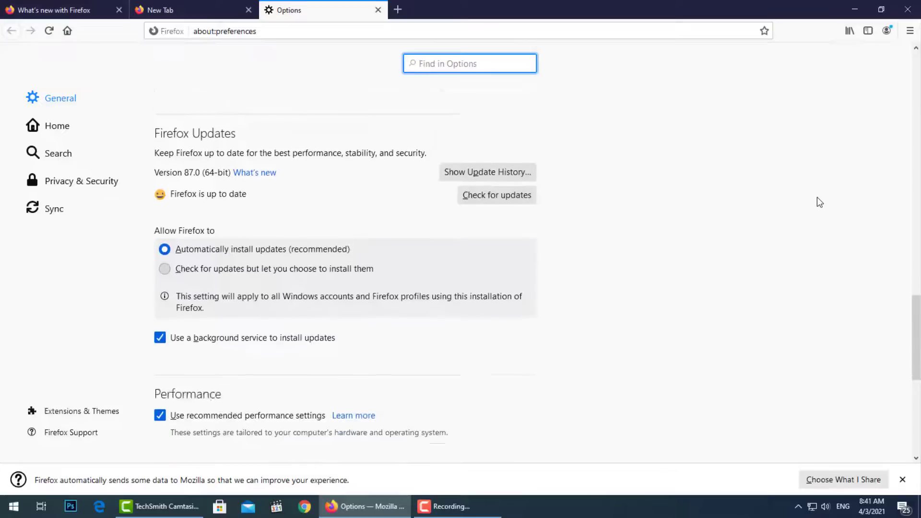
scroll(820, 202, down, 3)
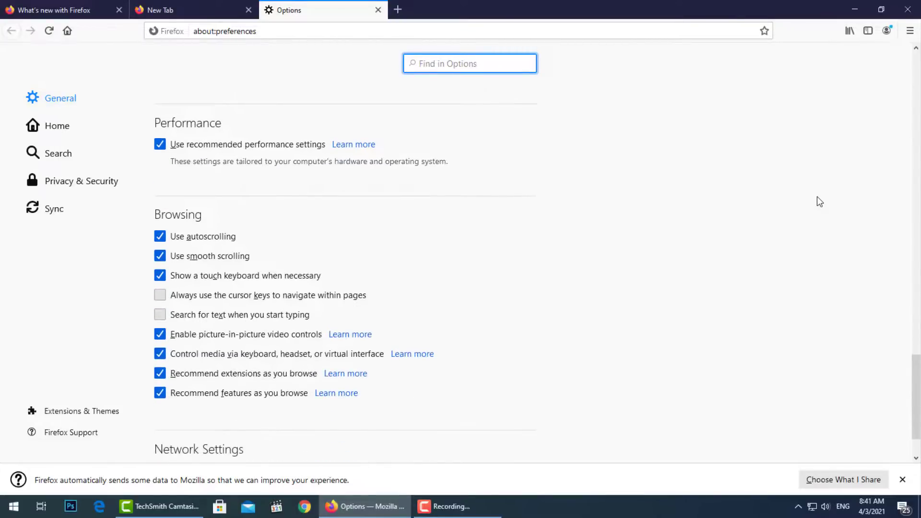
scroll(820, 202, down, 1)
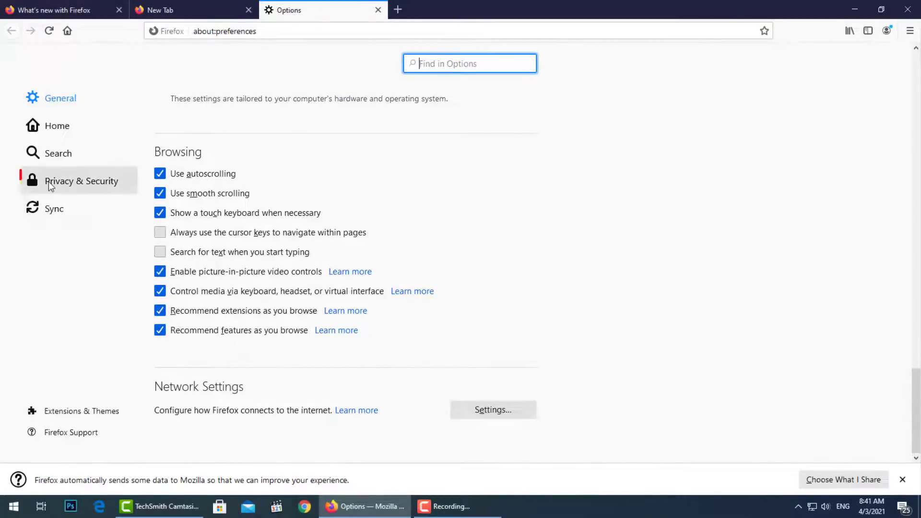
- In Firefox's Privacy & Security settings, clear the stored cookies and site data together with the cached web content
click(88, 181)
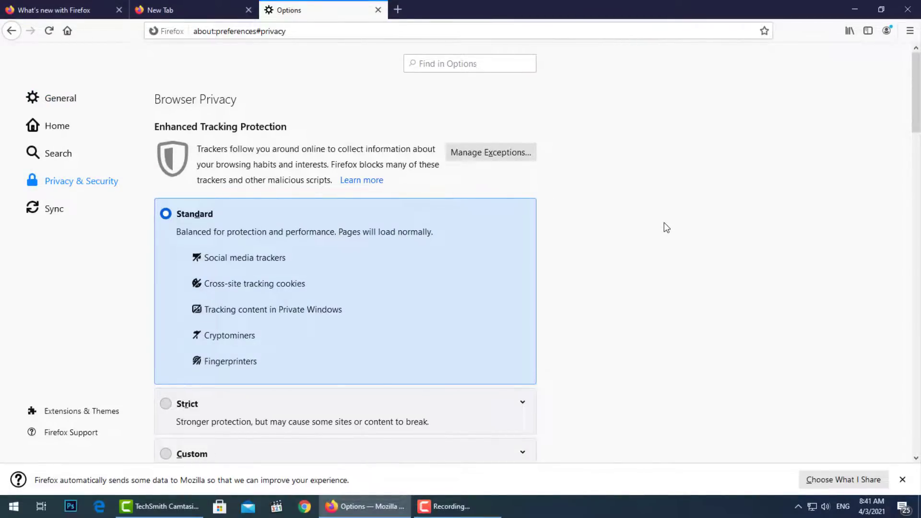
scroll(664, 223, down, 4)
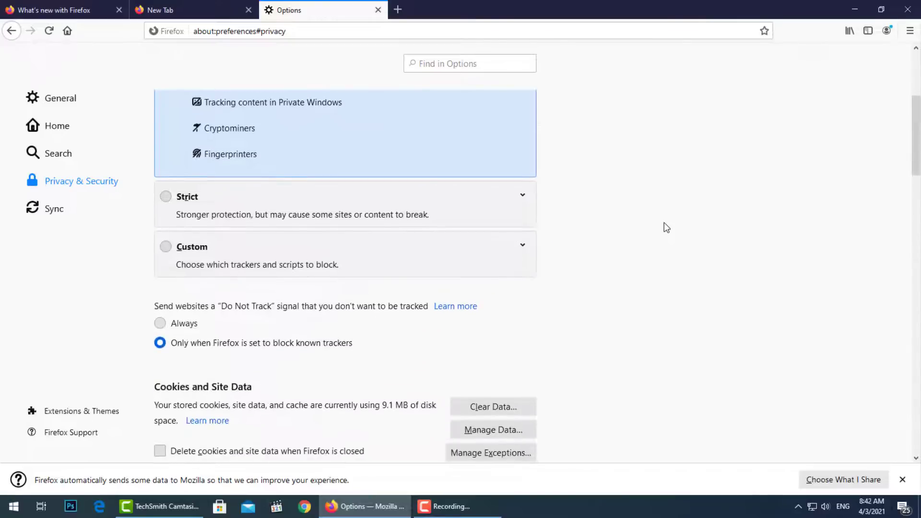
scroll(664, 223, down, 1)
scroll(665, 223, down, 1)
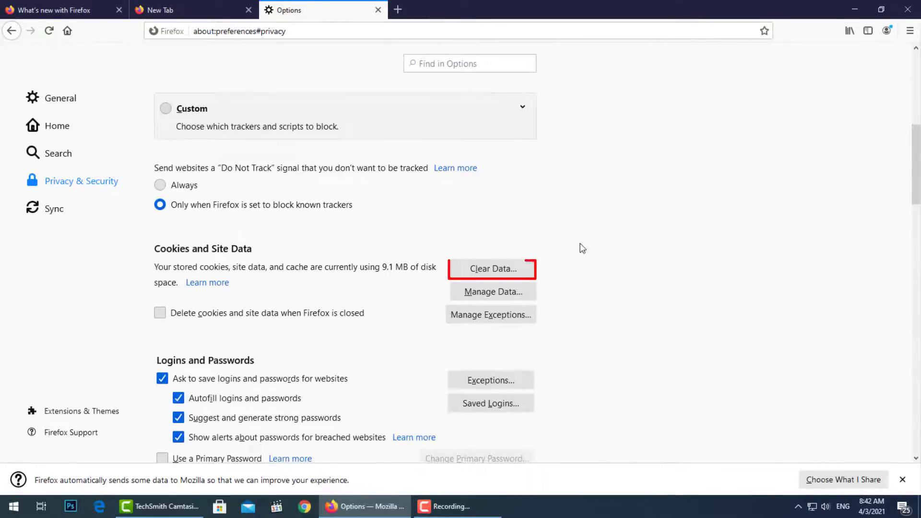
click(489, 267)
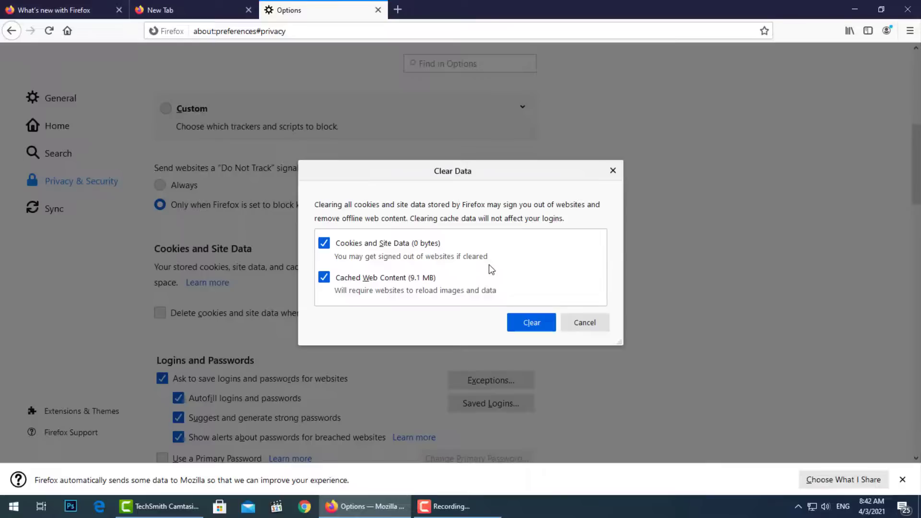
click(530, 322)
click(434, 266)
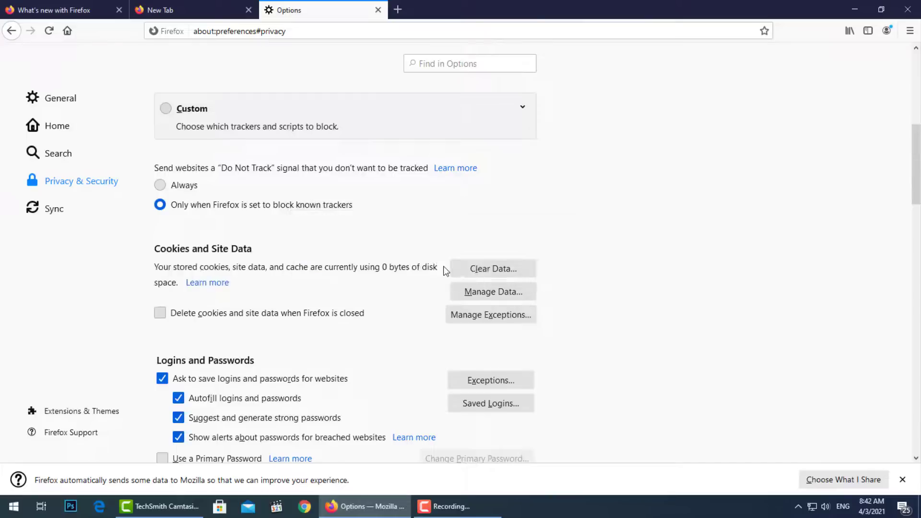
- Enable deleting cookies and site data when Firefox is closed, and view the cookie exceptions dialog without adding any website
click(162, 315)
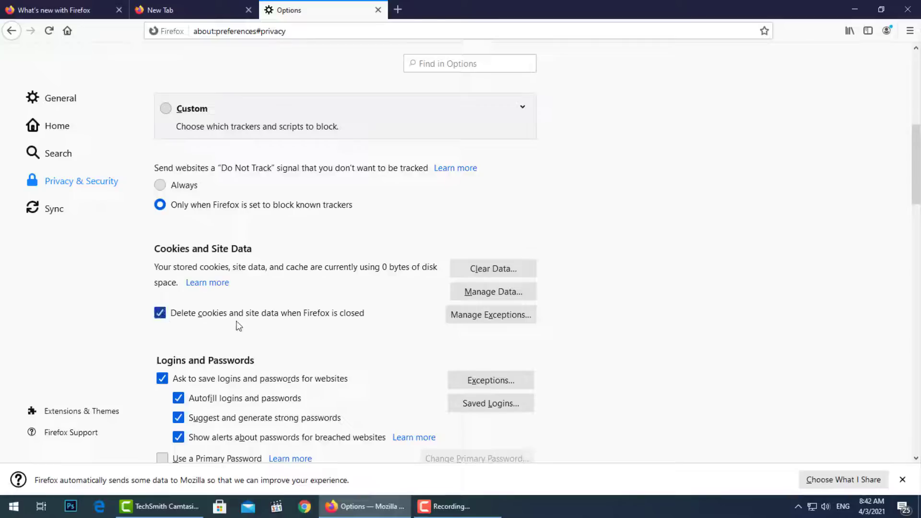
click(500, 322)
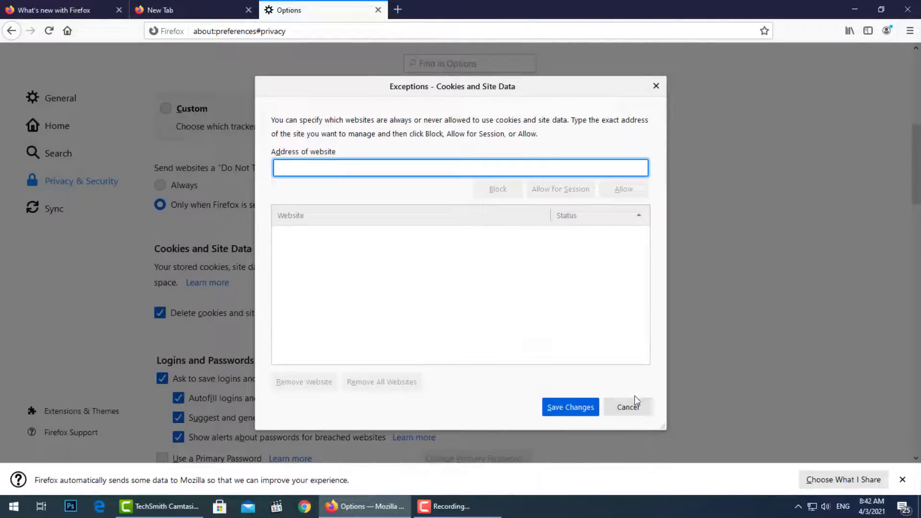
click(646, 409)
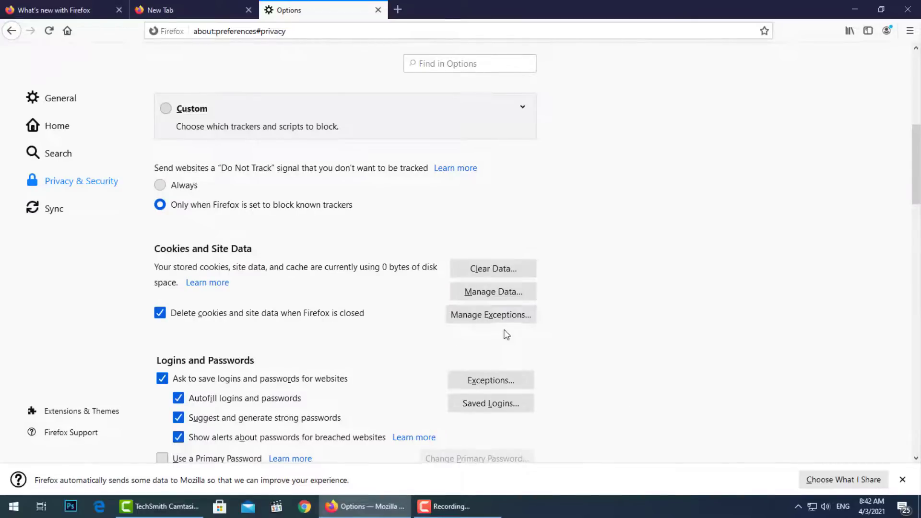
- Review the Logins and Passwords options and select Remember history as Firefox's history mode
scroll(500, 322, down, 1)
scroll(497, 316, down, 3)
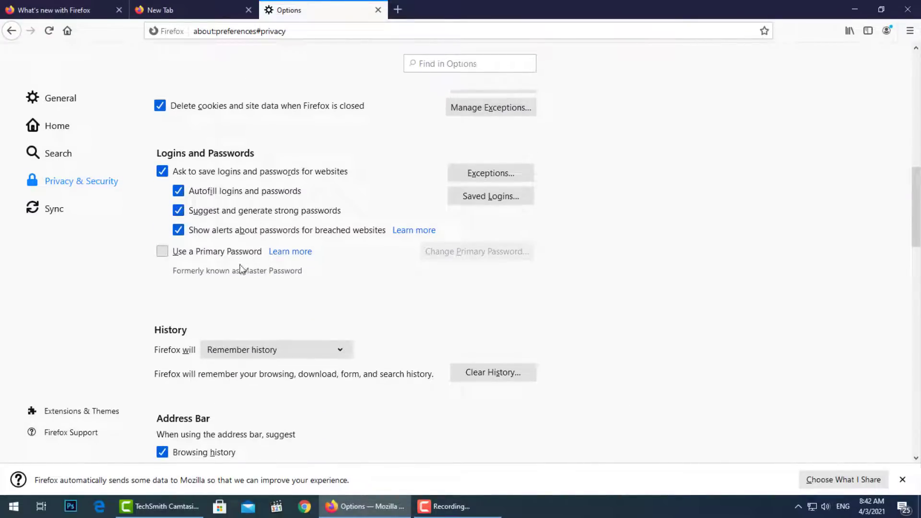
scroll(240, 271, down, 3)
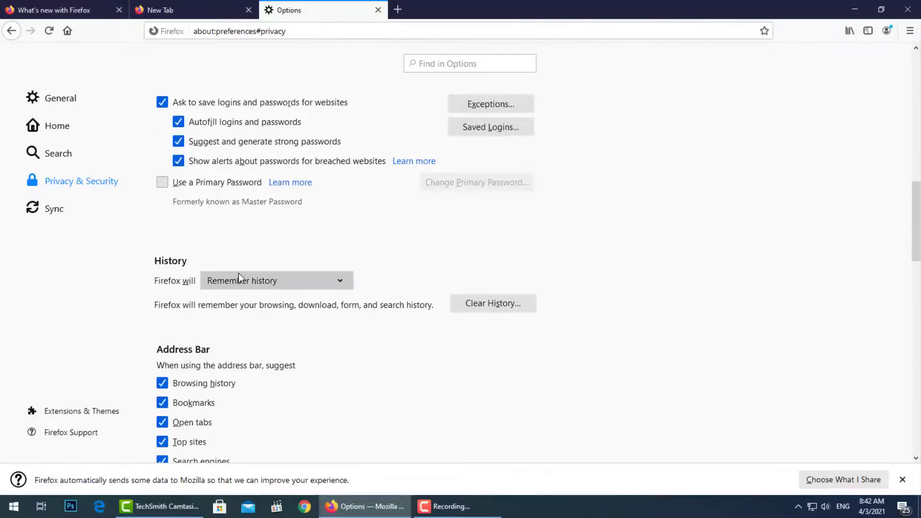
scroll(230, 254, up, 3)
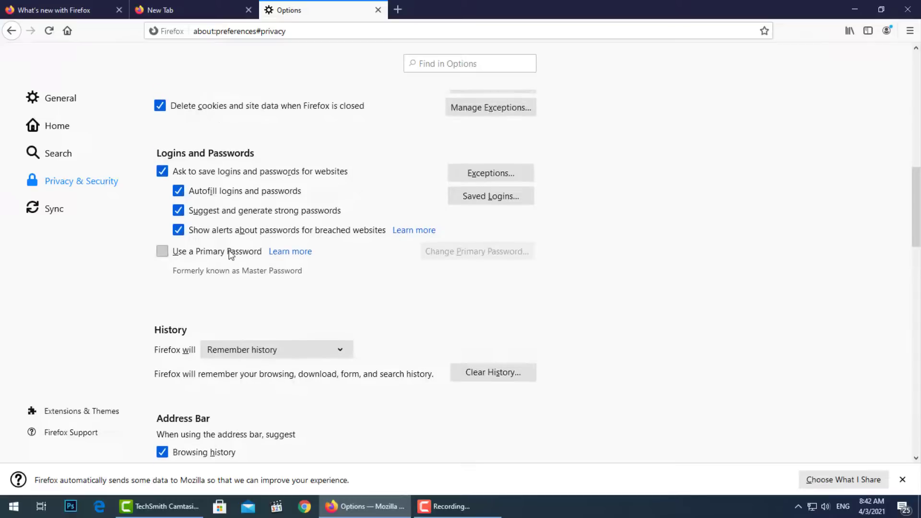
scroll(231, 255, down, 6)
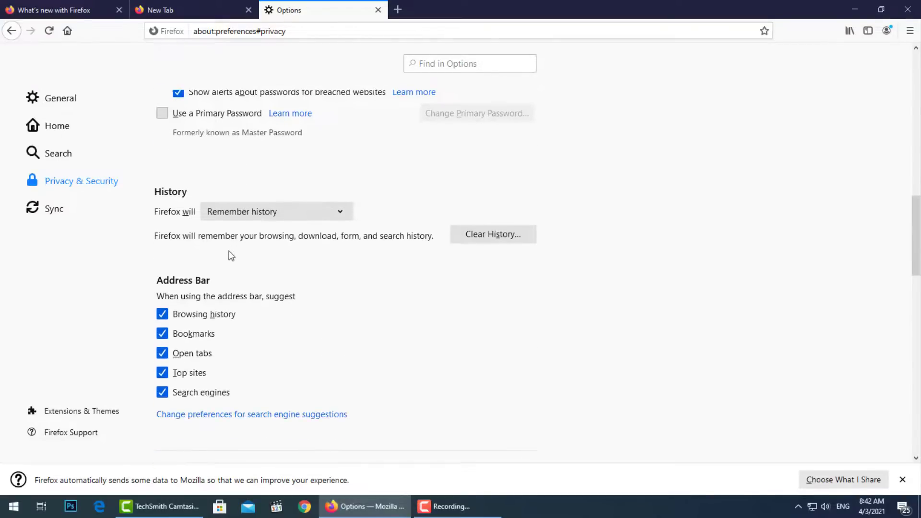
scroll(229, 254, down, 3)
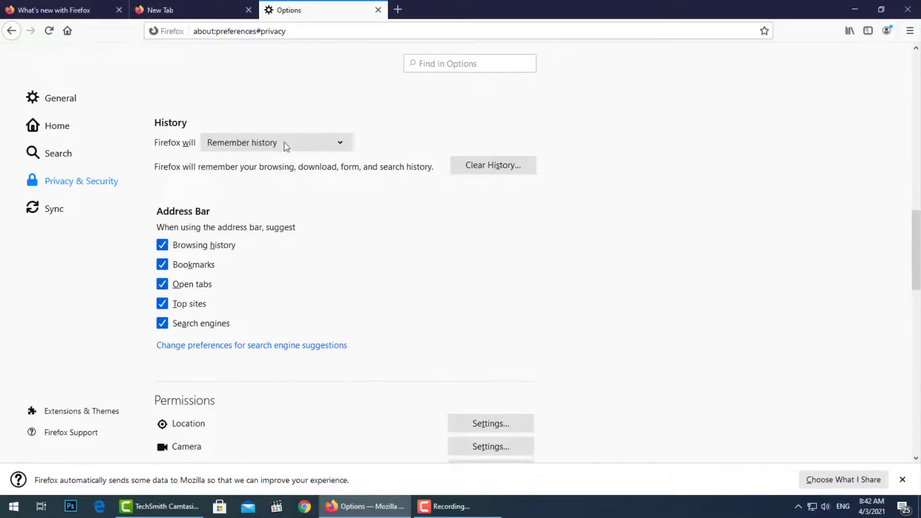
click(323, 147)
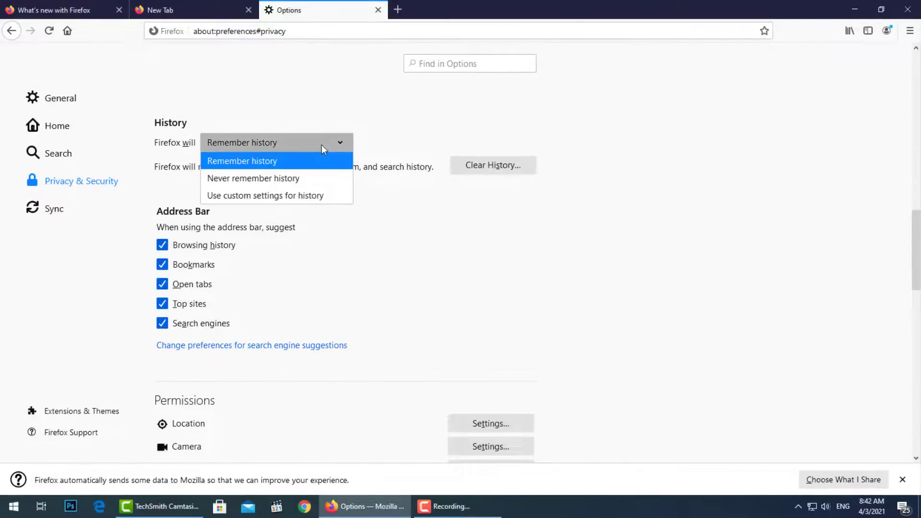
click(293, 162)
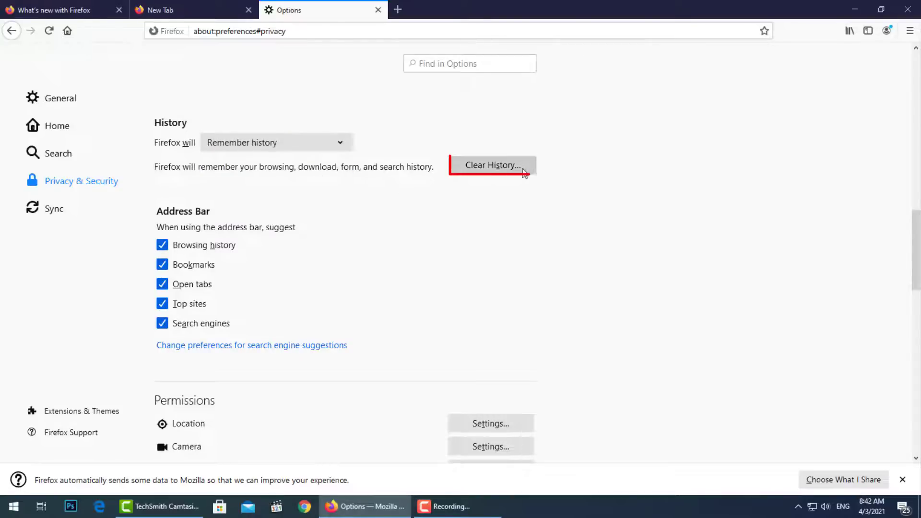
- Clear all Firefox history with the time range Everything, including Site Preferences and Offline Website Data
click(525, 172)
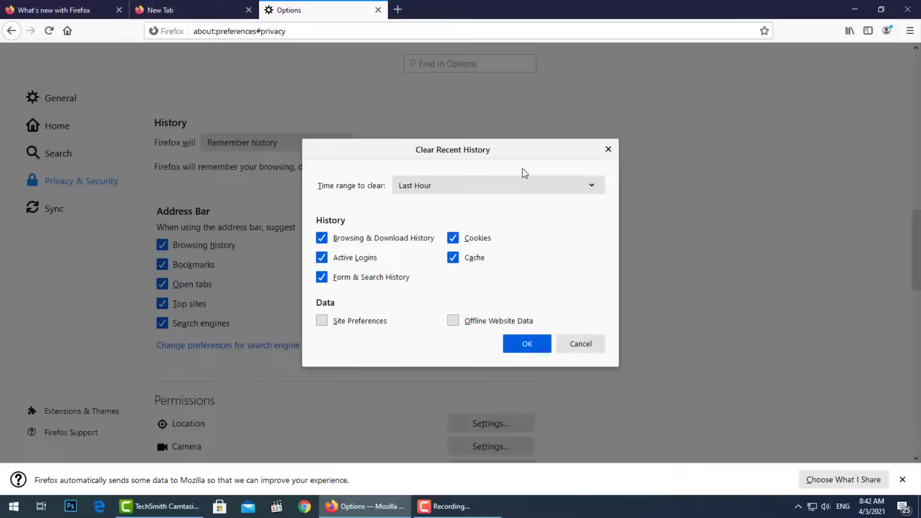
click(422, 187)
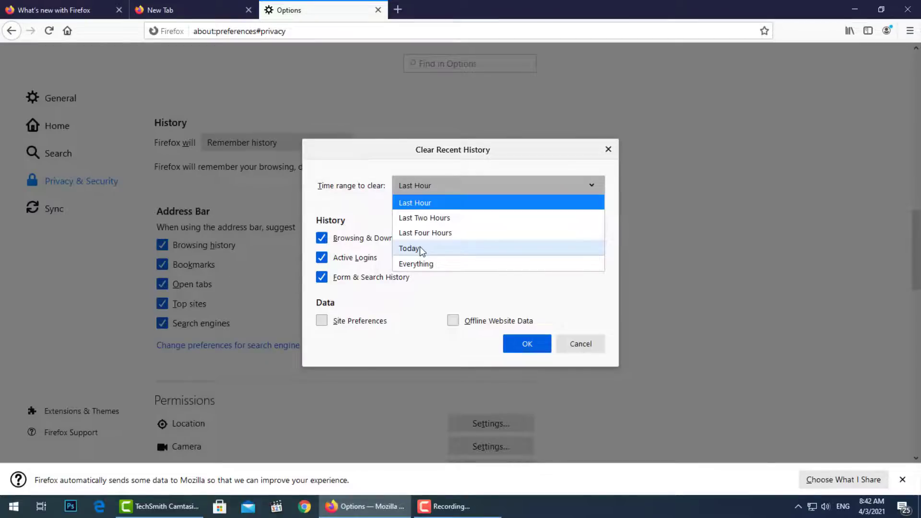
click(421, 265)
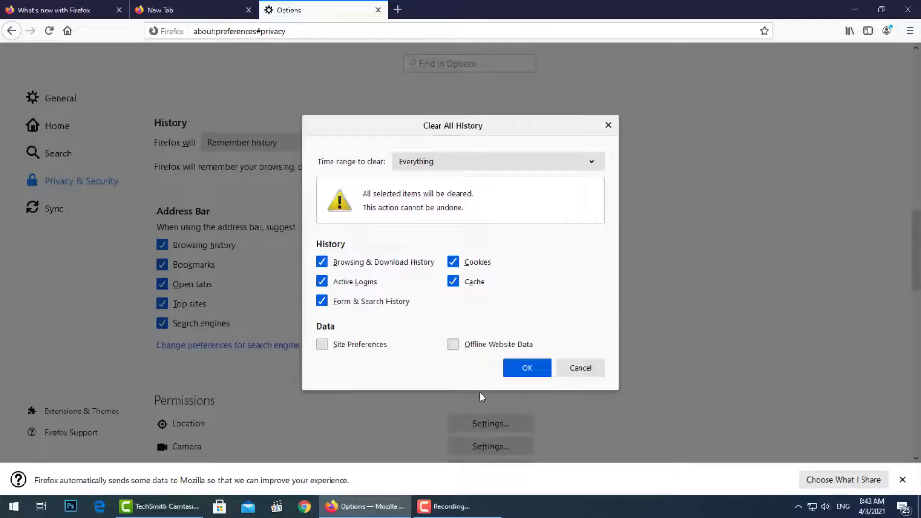
click(360, 346)
click(468, 349)
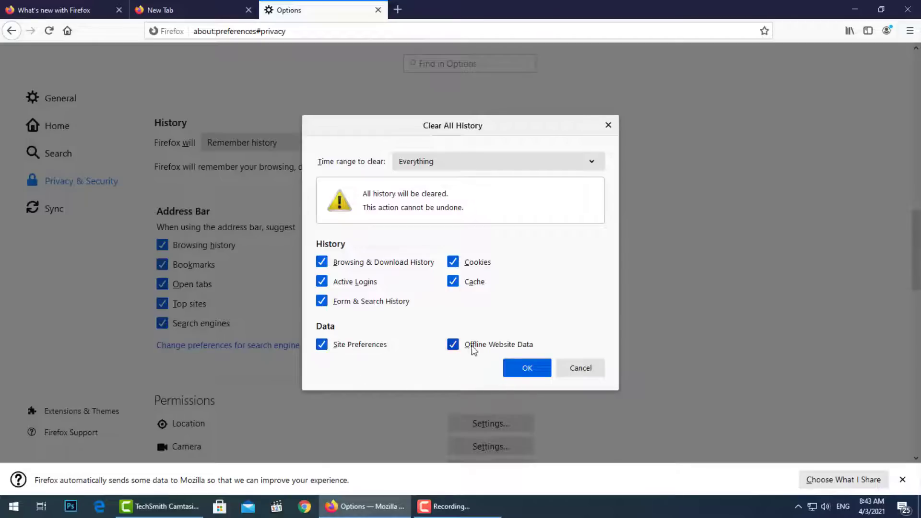
click(527, 369)
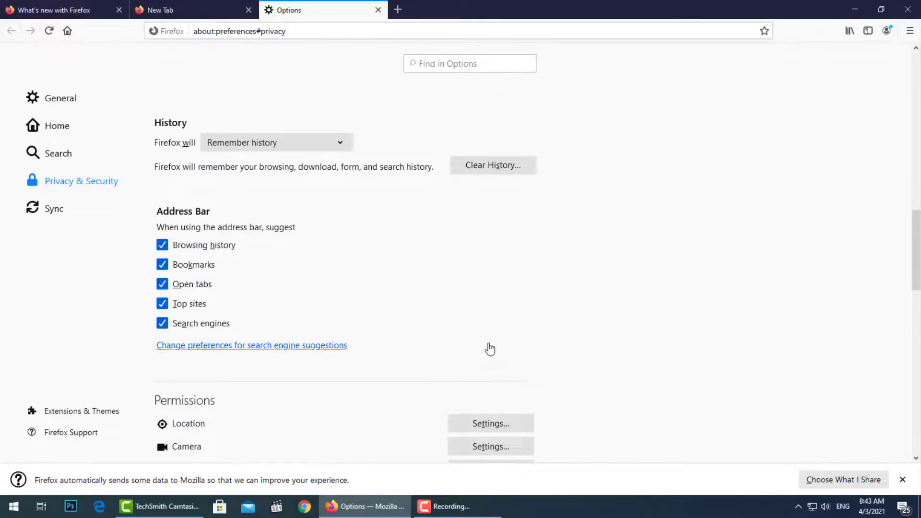
- Review the remaining Privacy & Security settings, from address bar, permissions, data collection and security back up to Enhanced Tracking Protection
scroll(489, 349, down, 3)
scroll(490, 349, down, 6)
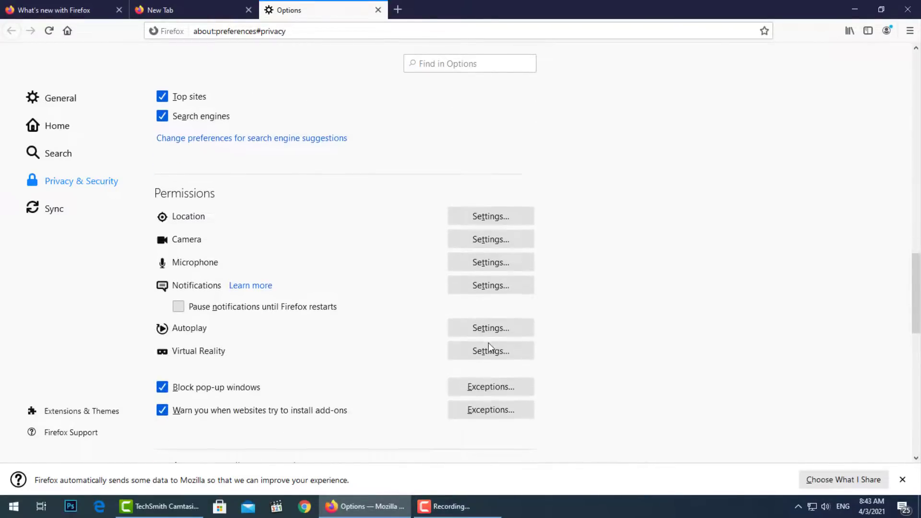
scroll(490, 348, down, 7)
scroll(490, 347, down, 10)
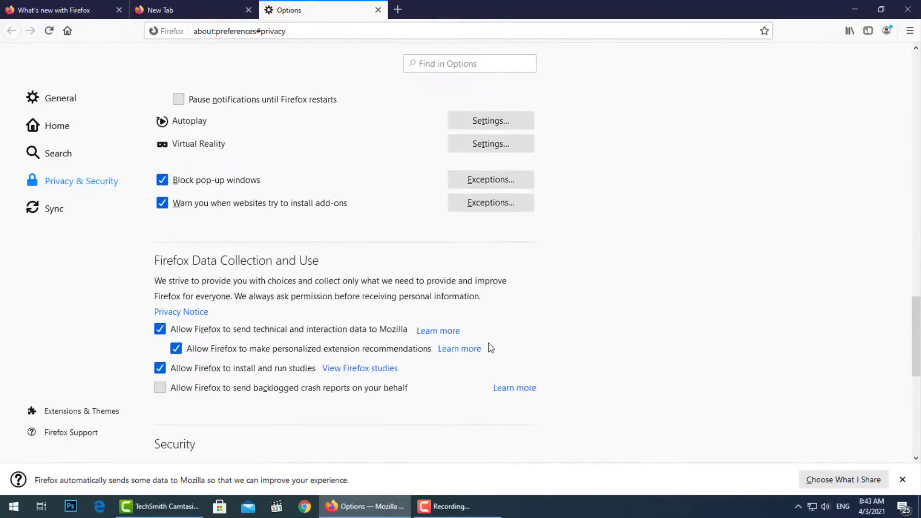
scroll(488, 343, down, 4)
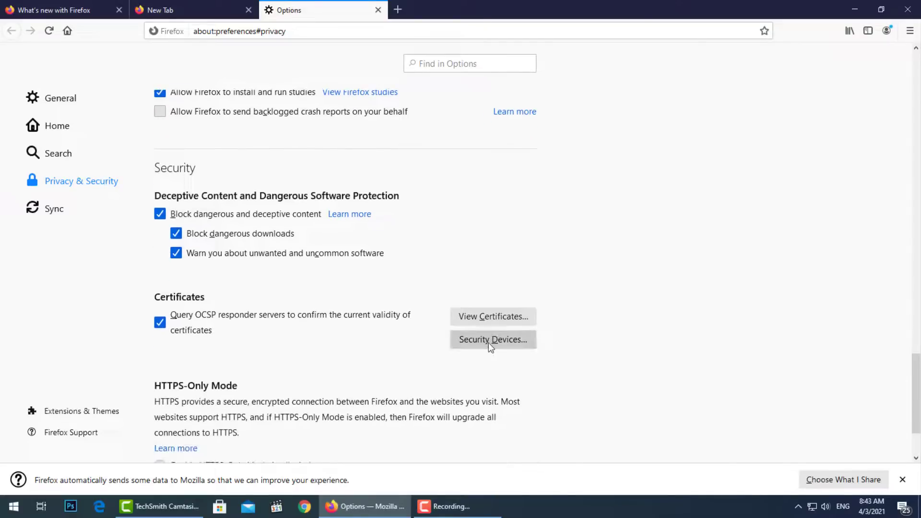
scroll(488, 343, down, 4)
scroll(488, 344, up, 15)
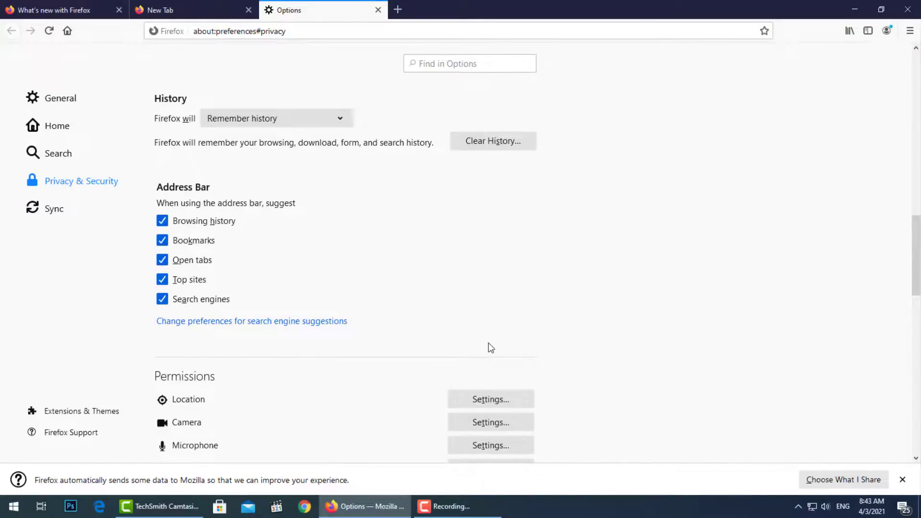
scroll(489, 343, up, 3)
scroll(488, 342, up, 3)
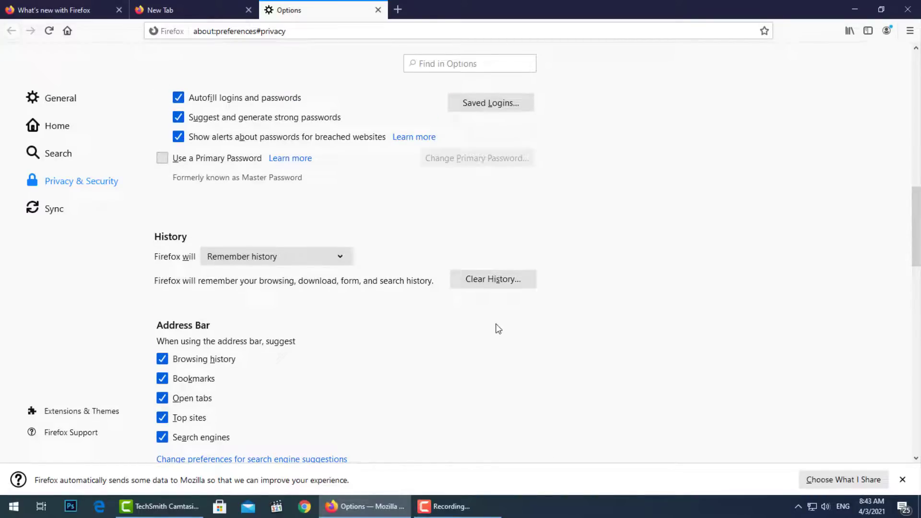
scroll(396, 303, up, 9)
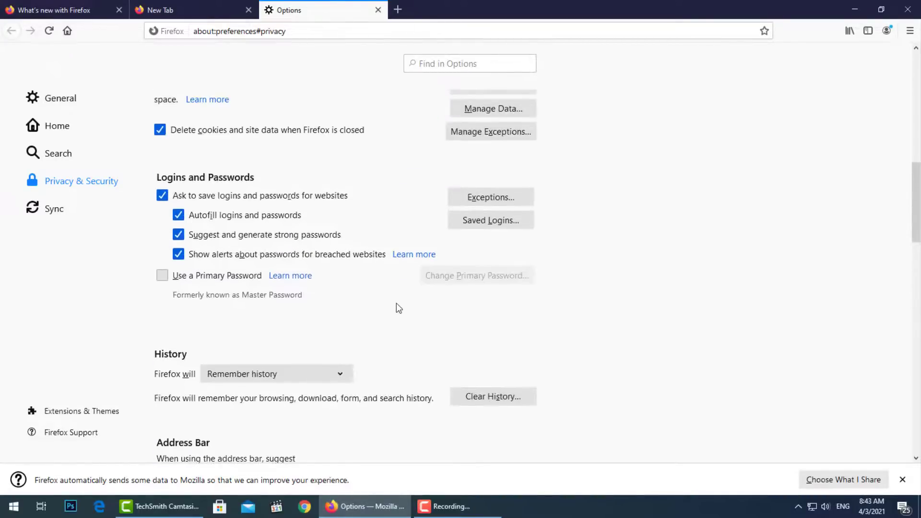
scroll(396, 304, up, 18)
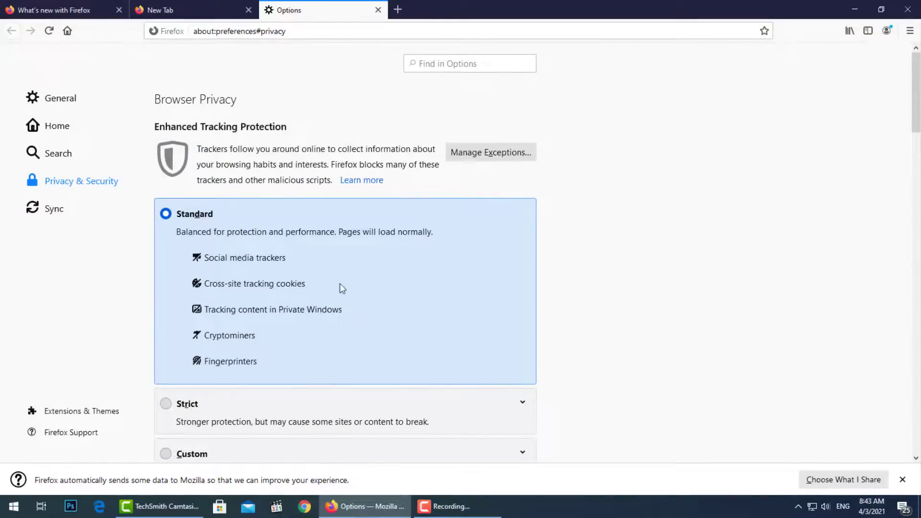
- Examine the Extensions page in the Add-ons Manager and open the Manage Extension Shortcuts page
click(113, 410)
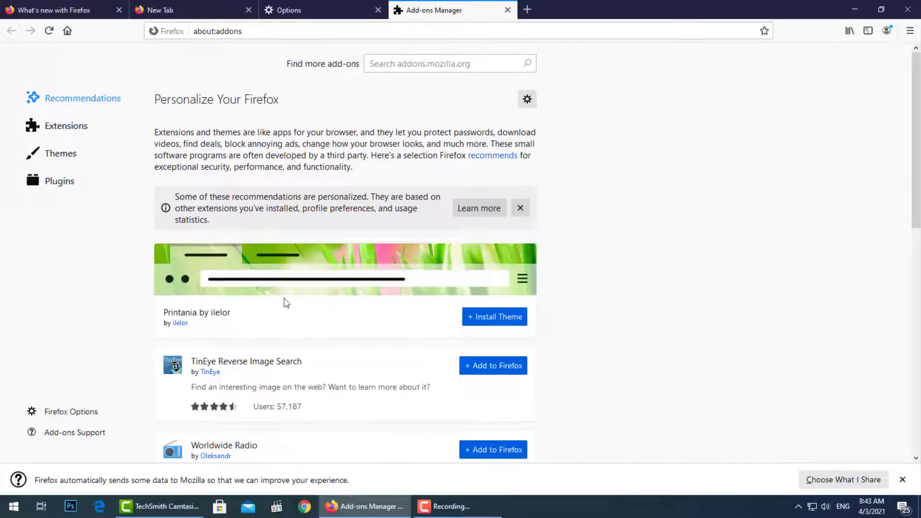
click(66, 129)
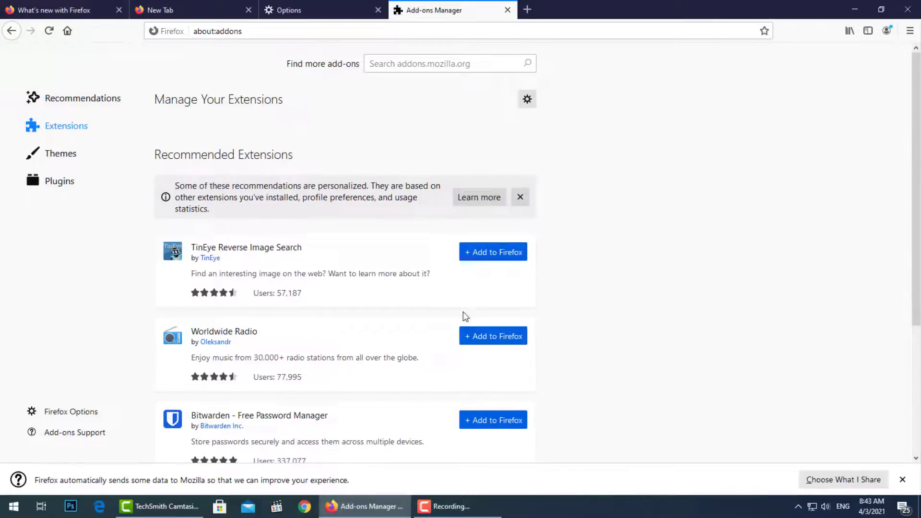
scroll(427, 300, down, 2)
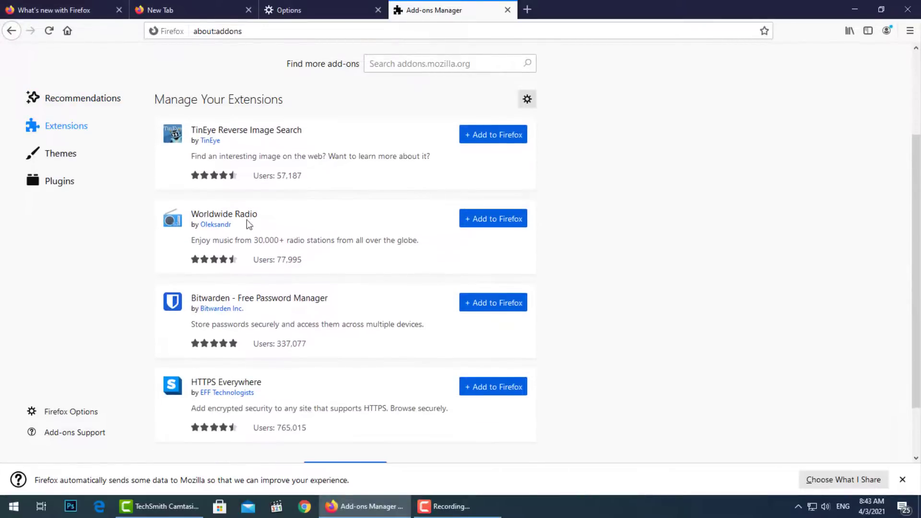
scroll(249, 222, down, 1)
scroll(257, 231, up, 3)
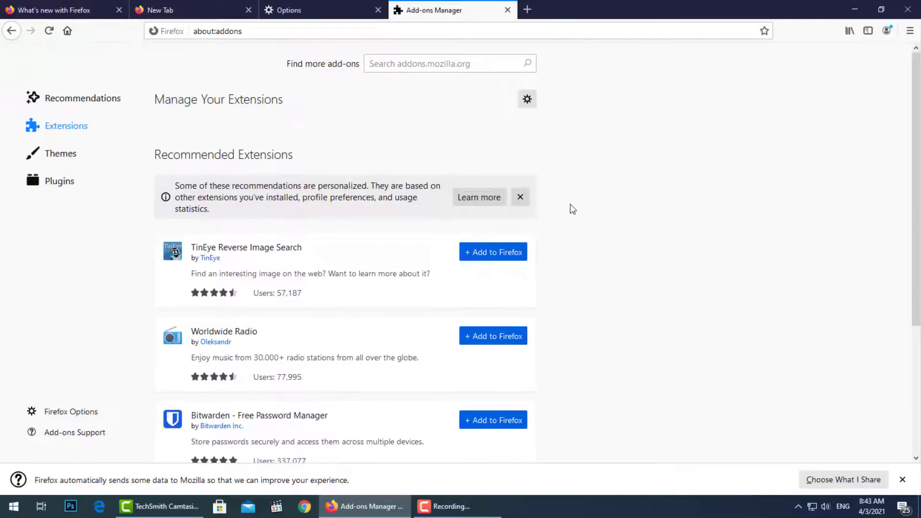
click(526, 101)
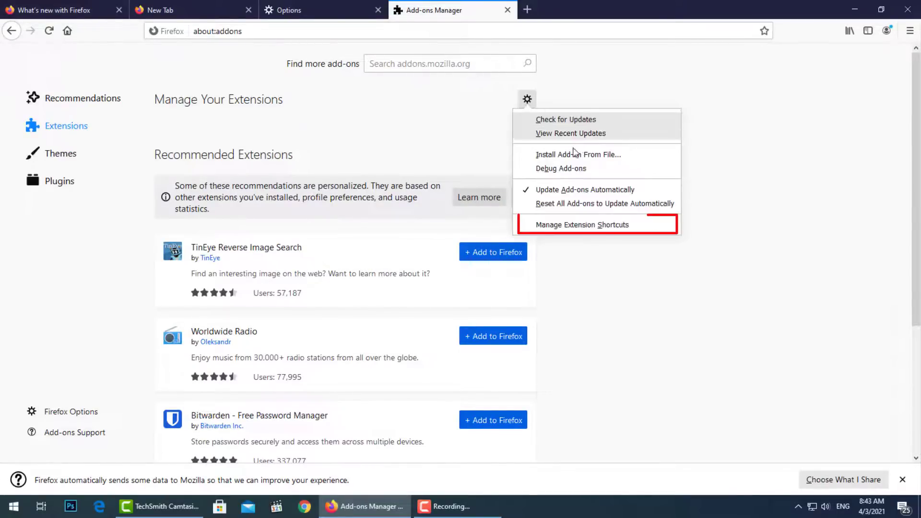
click(583, 226)
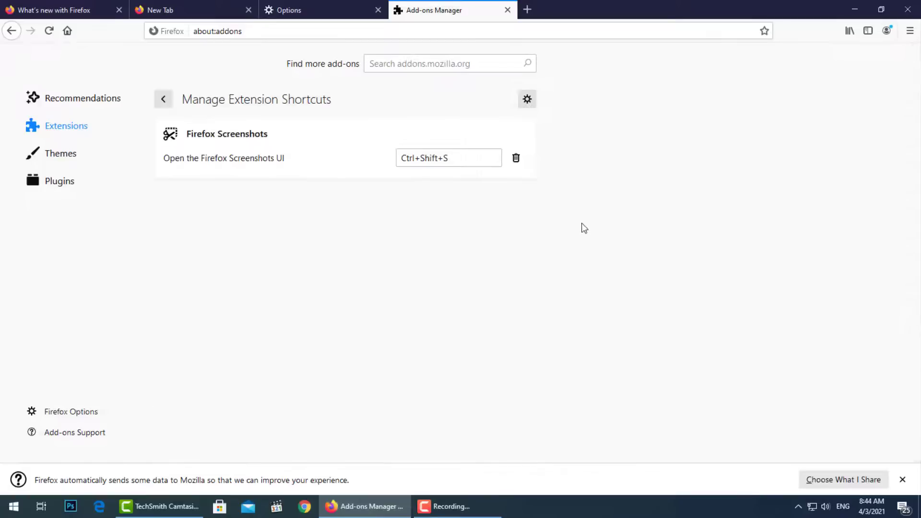